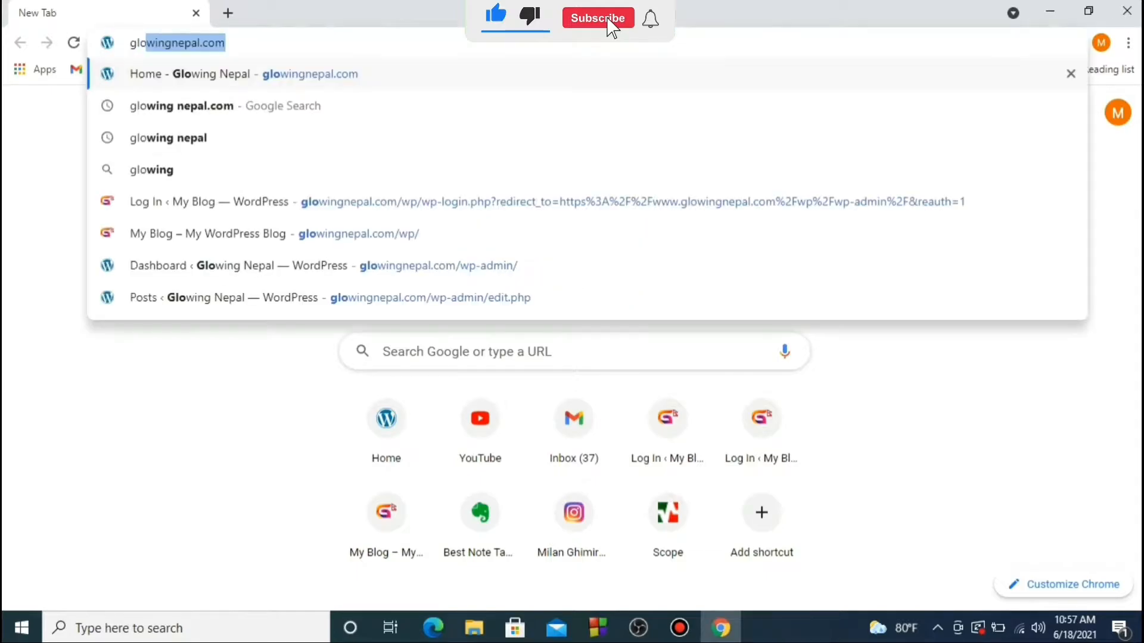
Search Google for "glowing nepal.com", open the Glowing Nepal website from the results, and select its address for editing.
{"action": "key", "text": "BackSpace"}
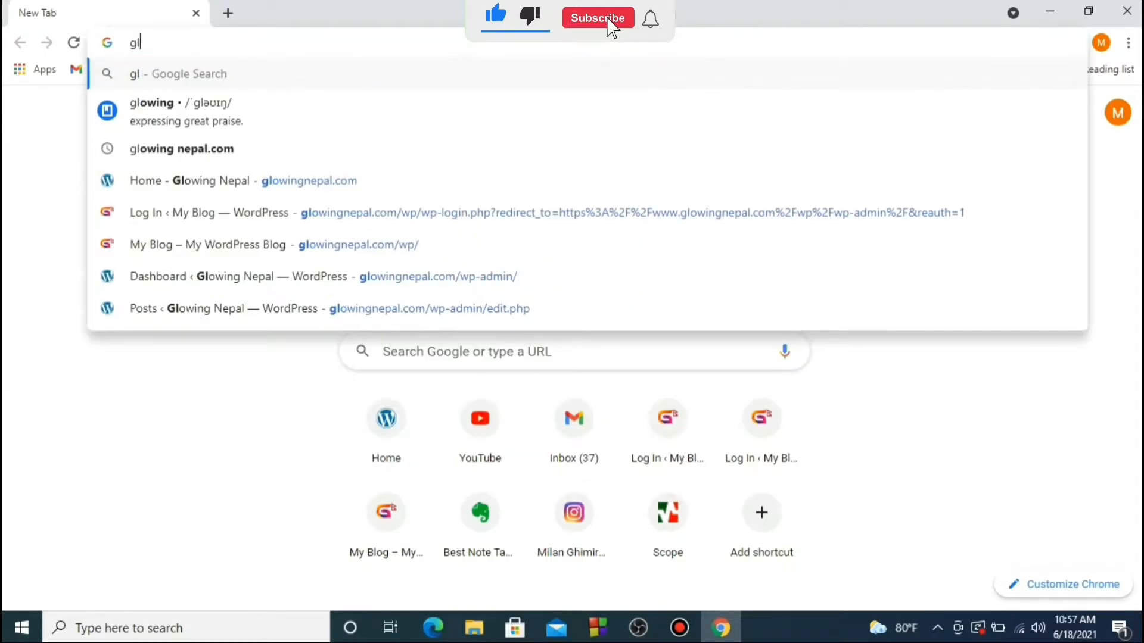
{"action": "key", "text": "Down"}
{"action": "key", "text": "Down"}
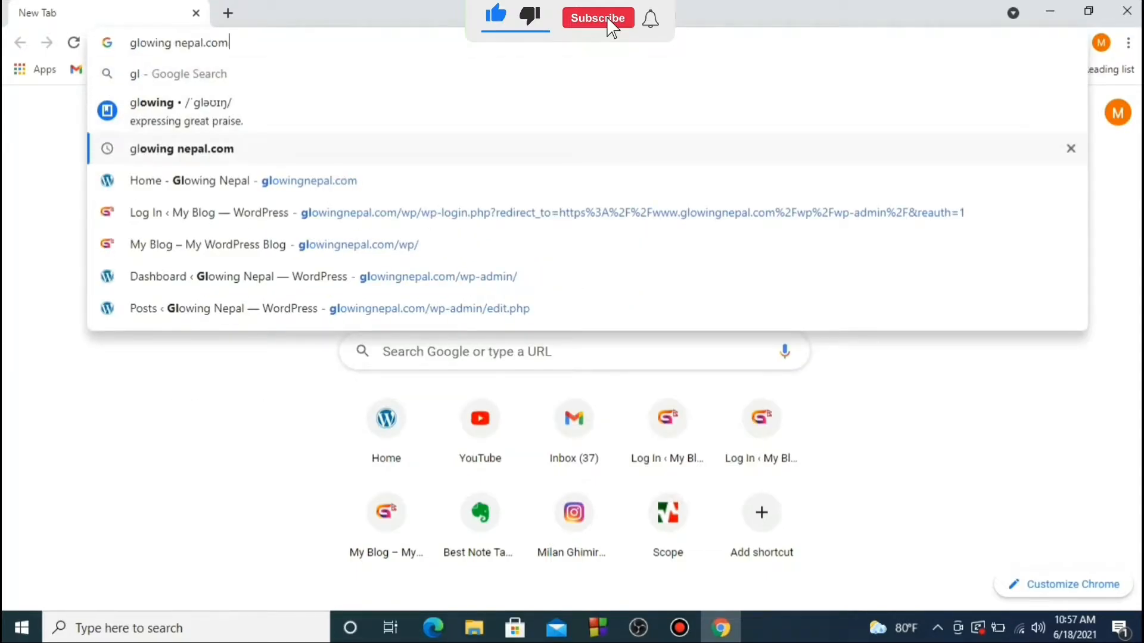
{"action": "key", "text": "Return"}
{"action": "left_click", "coordinate": [267, 271]}
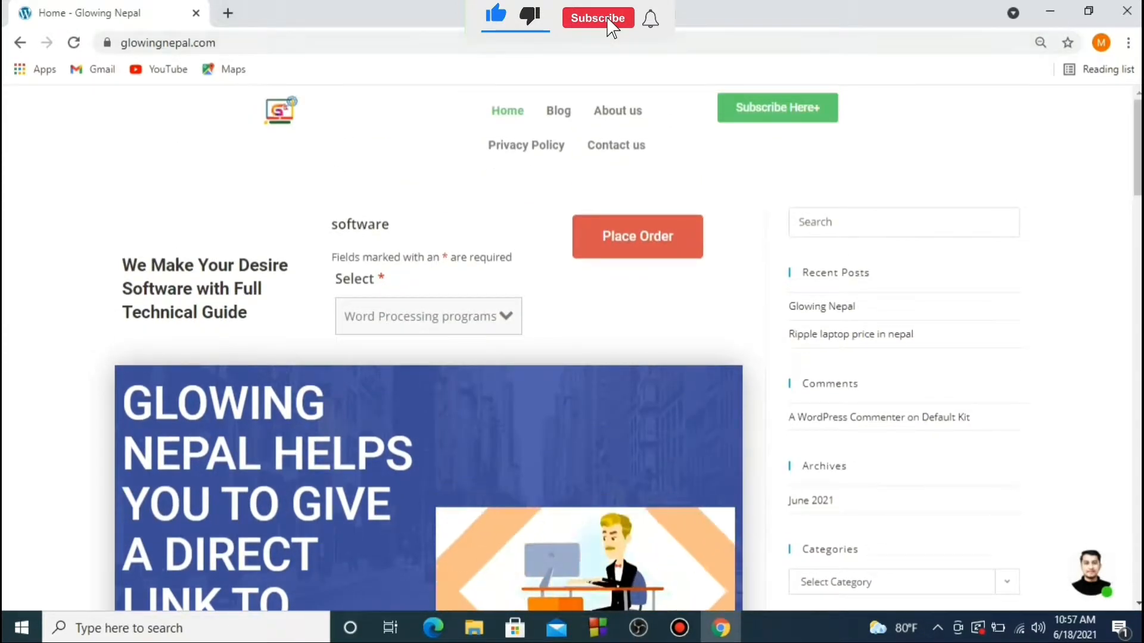
{"action": "double_click", "coordinate": [272, 43]}
{"action": "left_click", "coordinate": [283, 43]}
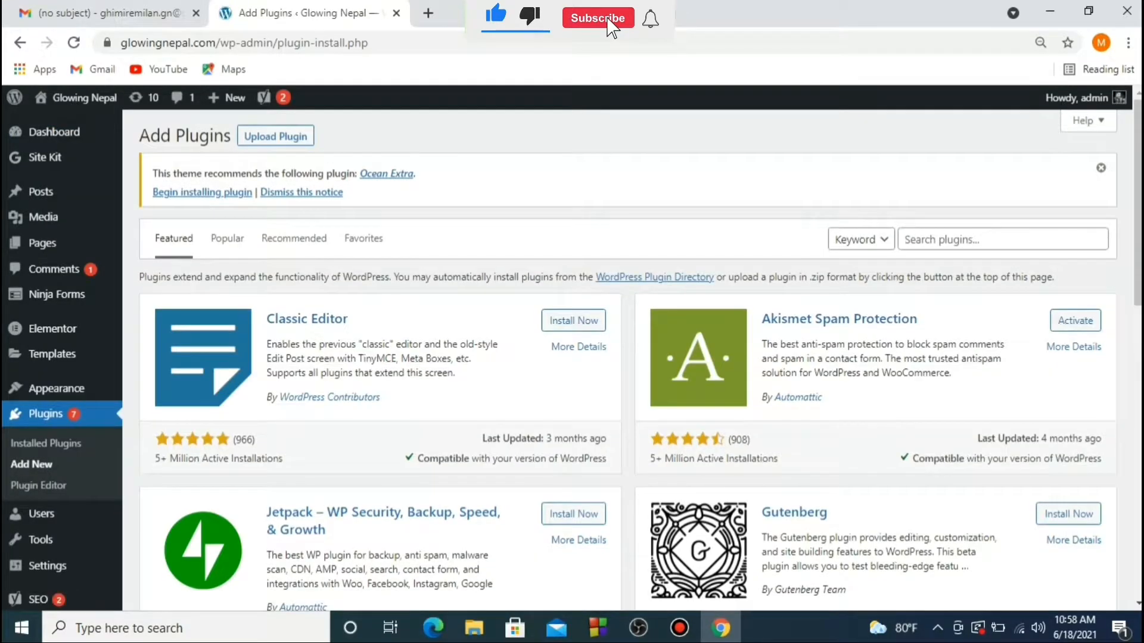
Search the plugin directory for "social feed", and install and activate the Social Feed Gallery plugin by QuadLayers.
{"action": "left_click", "coordinate": [1003, 239]}
{"action": "type", "text": "social feed"}
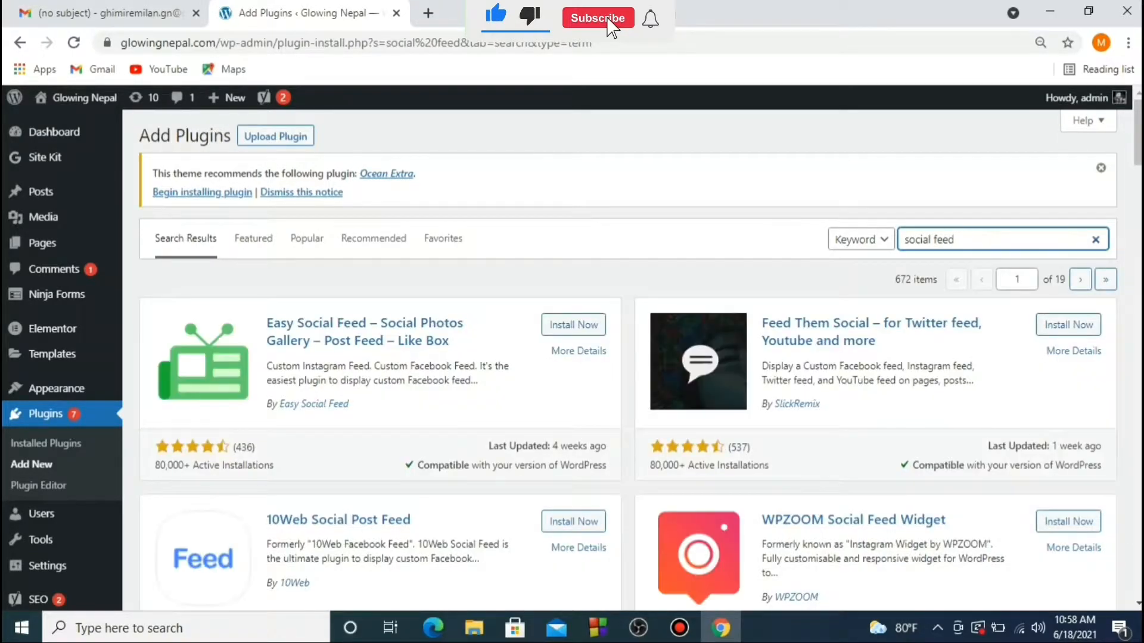
{"action": "scroll", "coordinate": [640, 357], "scroll_direction": "down", "scroll_amount": 6}
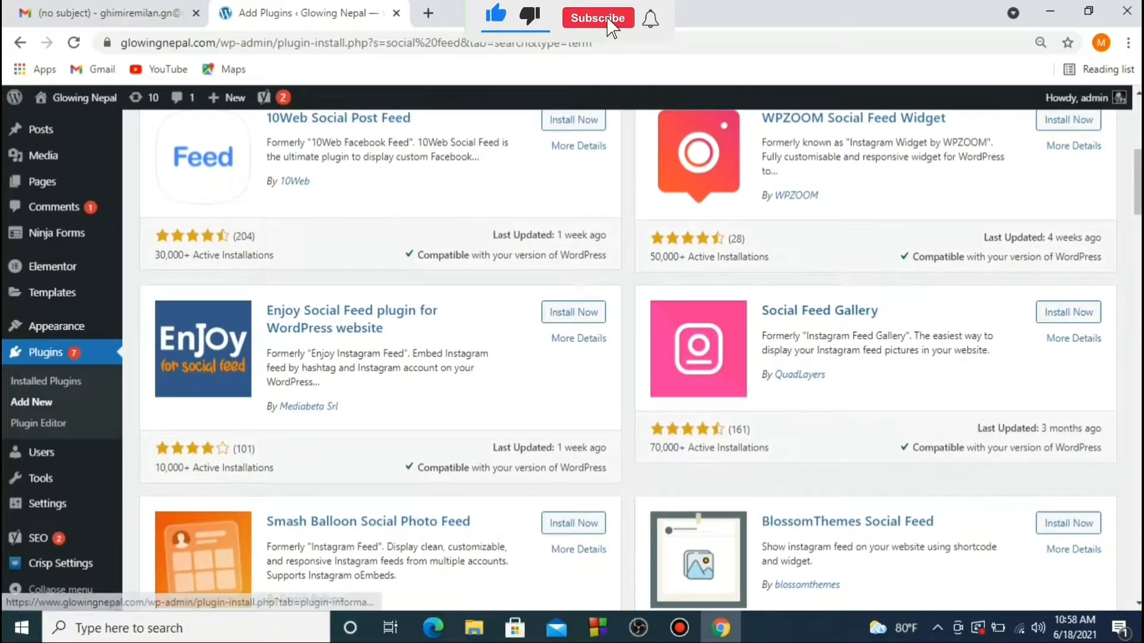
{"action": "left_click", "coordinate": [1068, 312]}
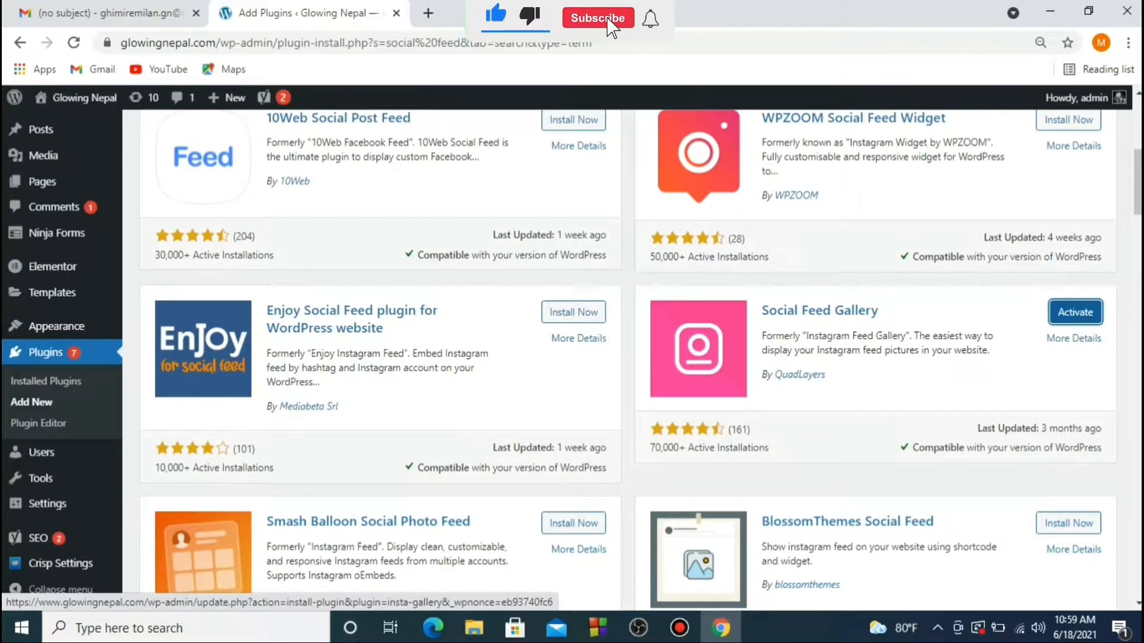
{"action": "left_click", "coordinate": [1075, 312]}
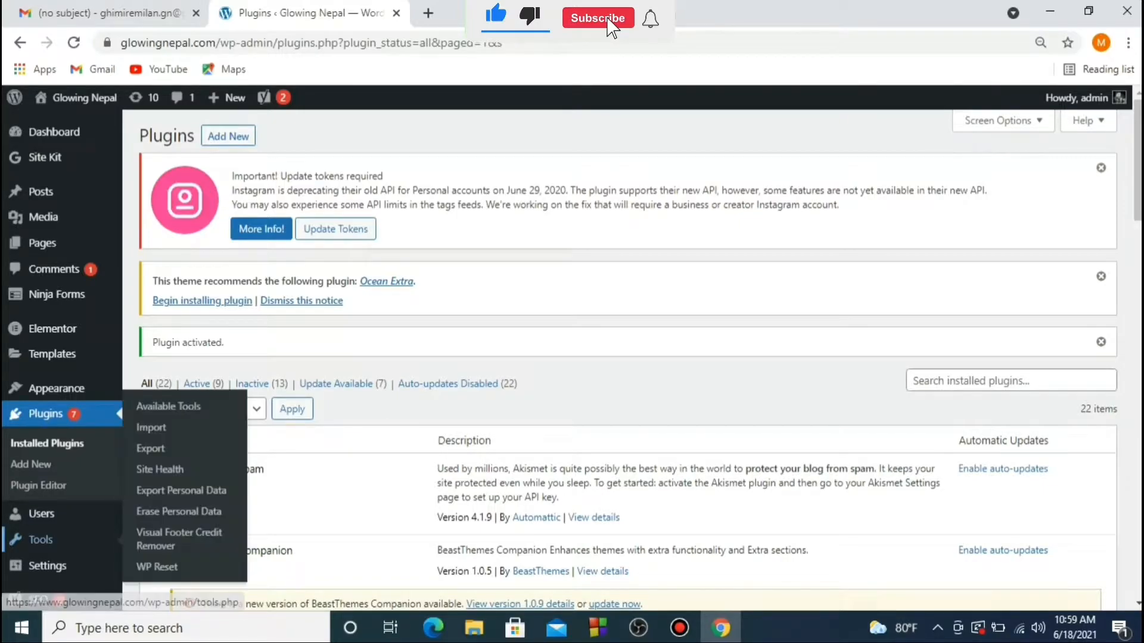
Open the Social Feed Gallery plugin's welcome page and look through its contents.
{"action": "scroll", "coordinate": [47, 539], "scroll_direction": "down", "scroll_amount": 5}
{"action": "left_click", "coordinate": [65, 563]}
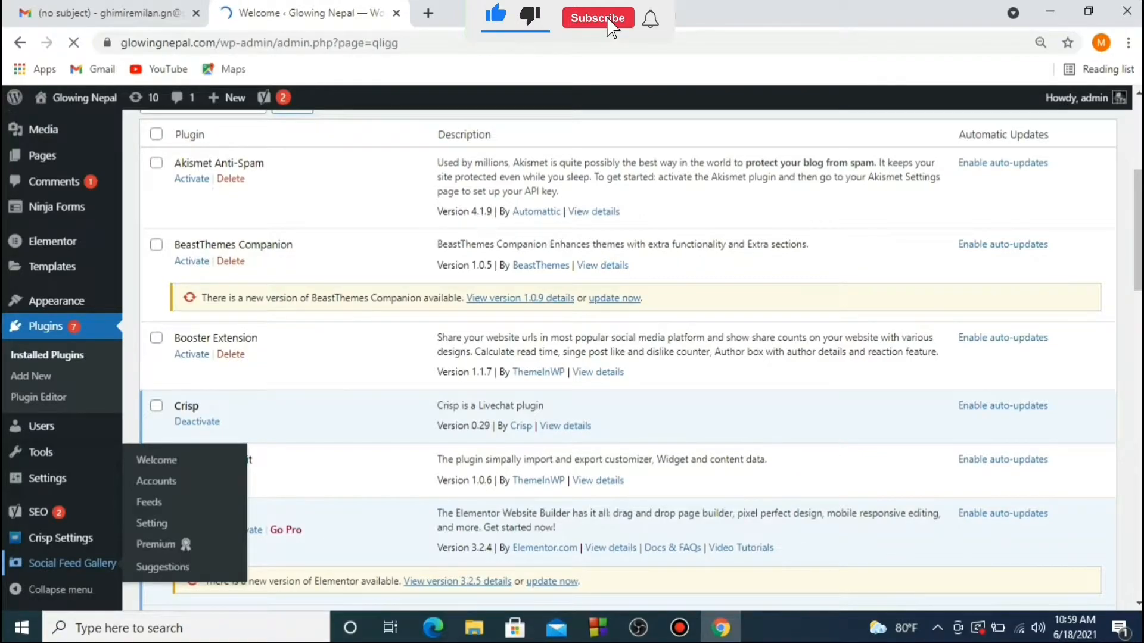
{"action": "scroll", "coordinate": [595, 357], "scroll_direction": "down", "scroll_amount": 5}
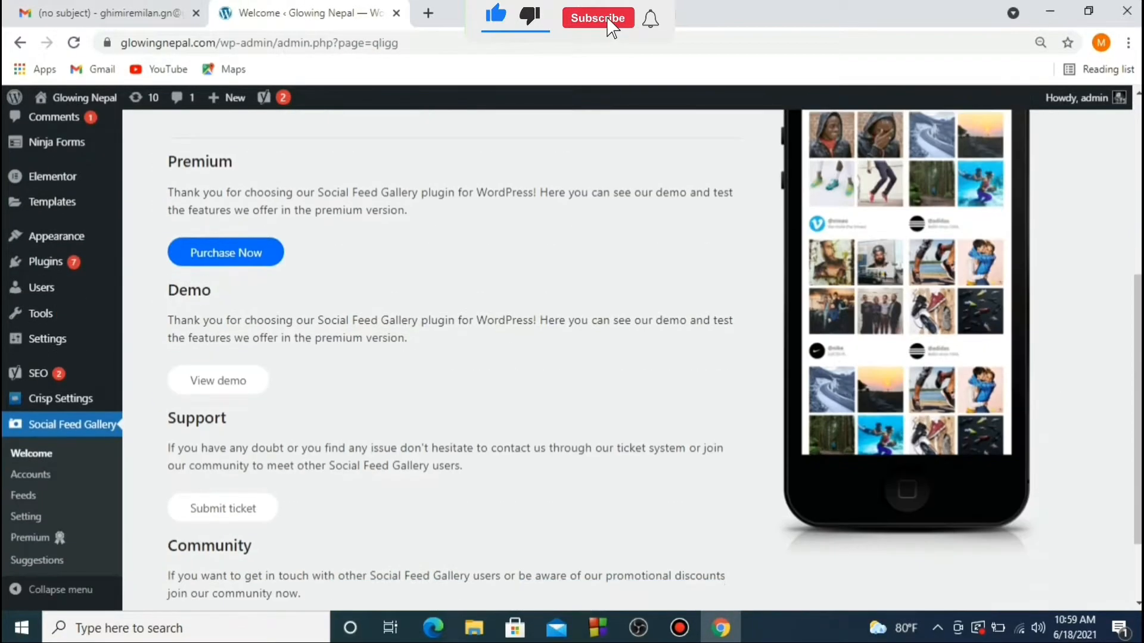
{"action": "scroll", "coordinate": [596, 358], "scroll_direction": "up", "scroll_amount": 5}
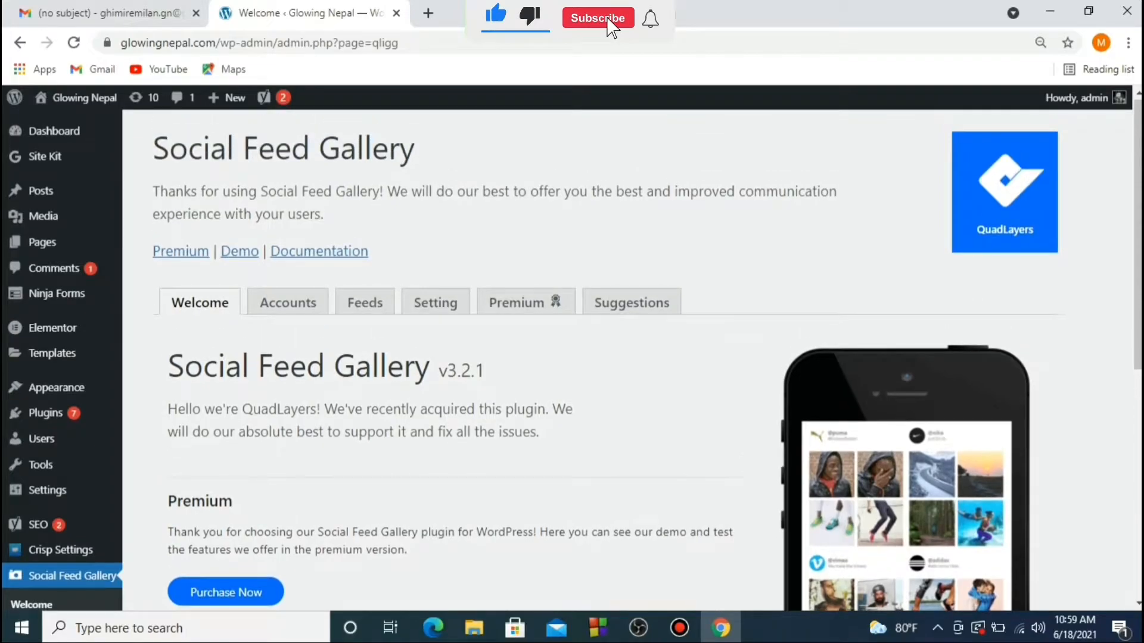
Add a personal Instagram account to Social Feed Gallery and allow it access to the profile information and media.
{"action": "left_click", "coordinate": [287, 303]}
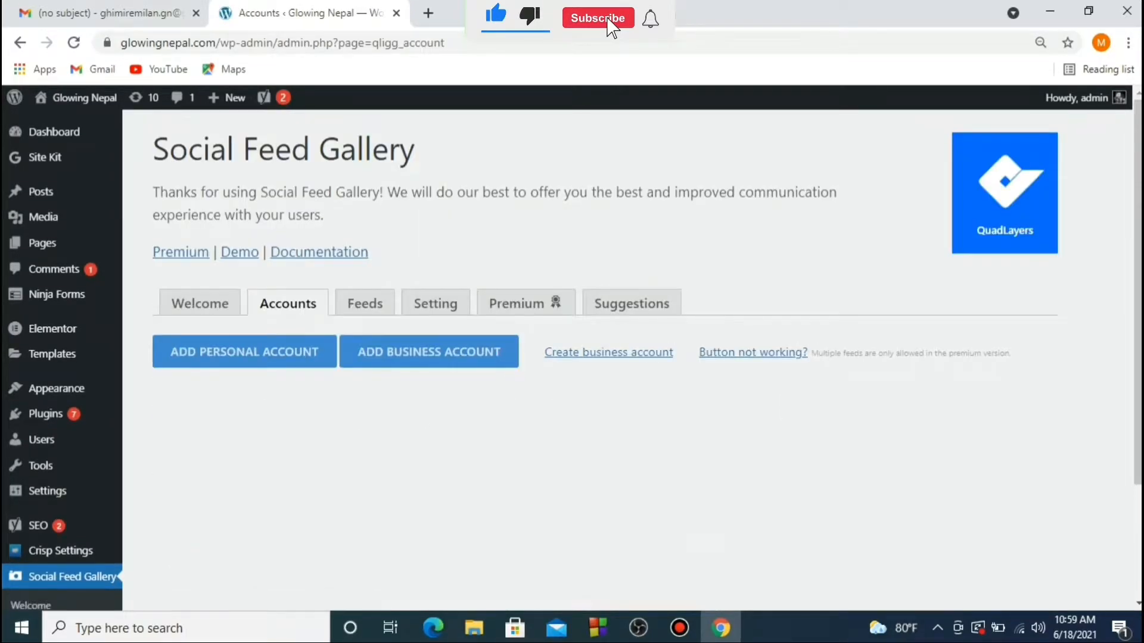
{"action": "left_click", "coordinate": [244, 351]}
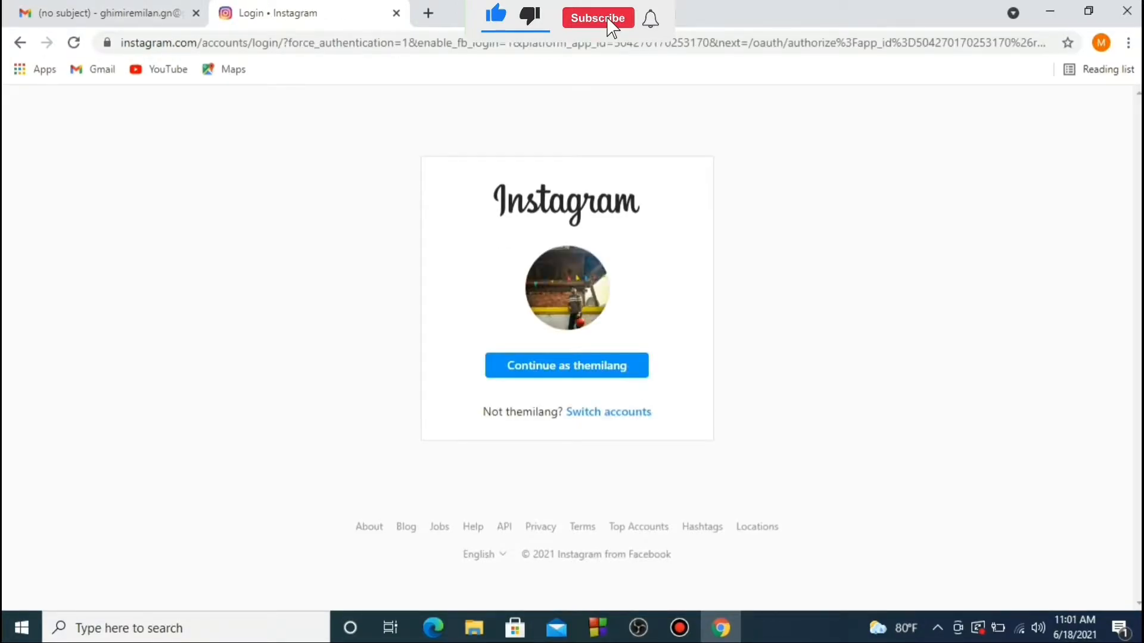
{"action": "left_click", "coordinate": [568, 365]}
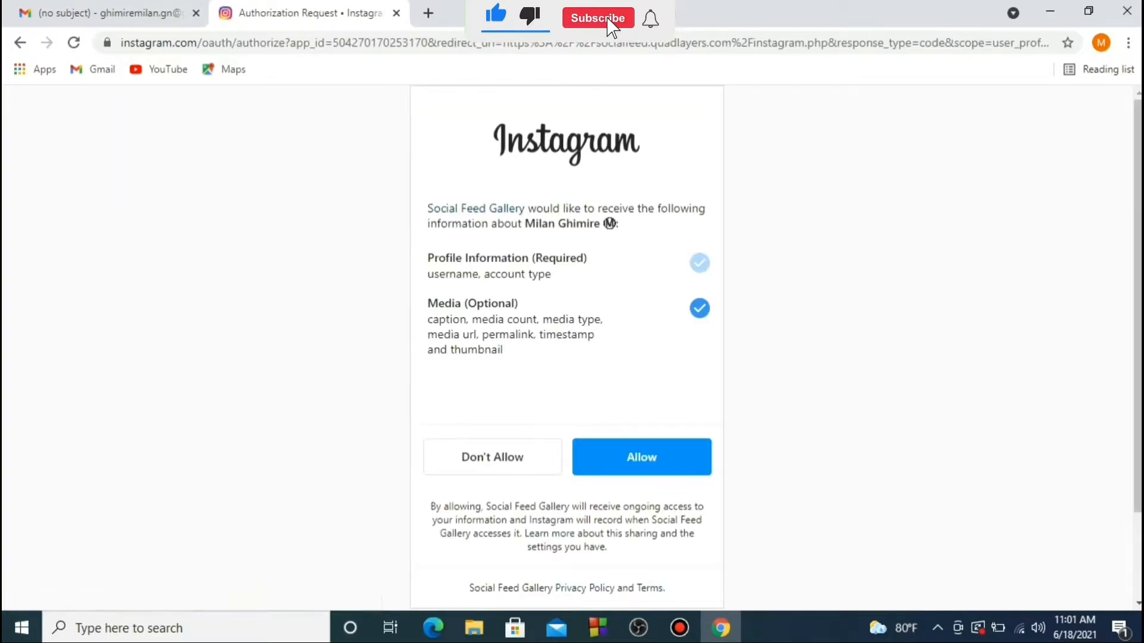
{"action": "left_click", "coordinate": [642, 457]}
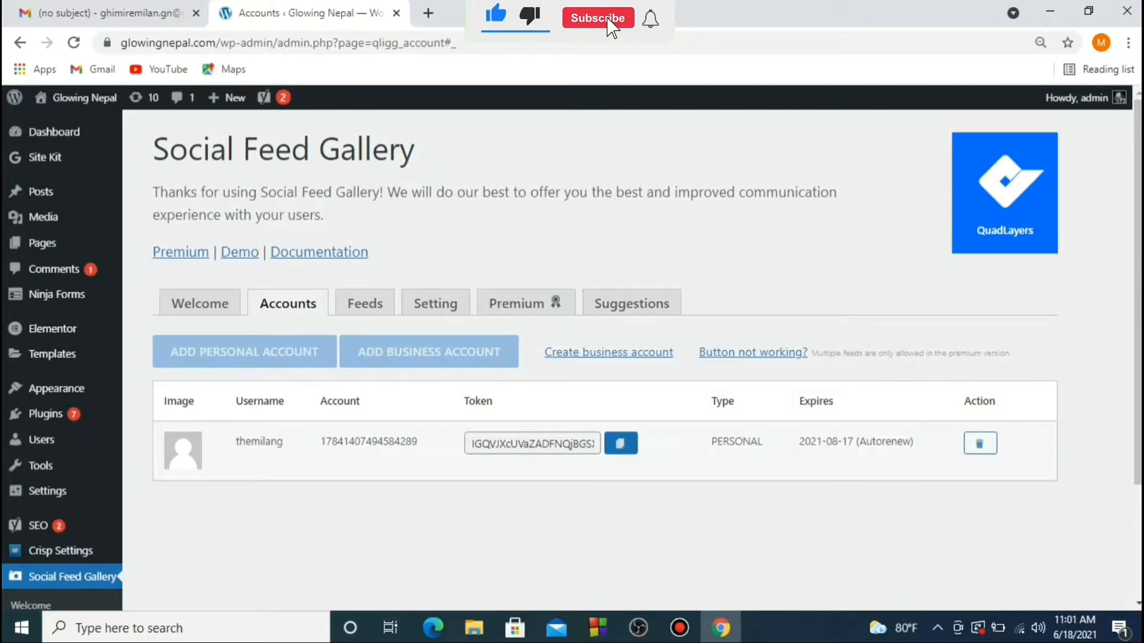
Open glowingnepal.com in a new browser tab and look over the live home page.
{"action": "key", "text": "ctrl+t"}
{"action": "type", "text": "glowingnepal.com"}
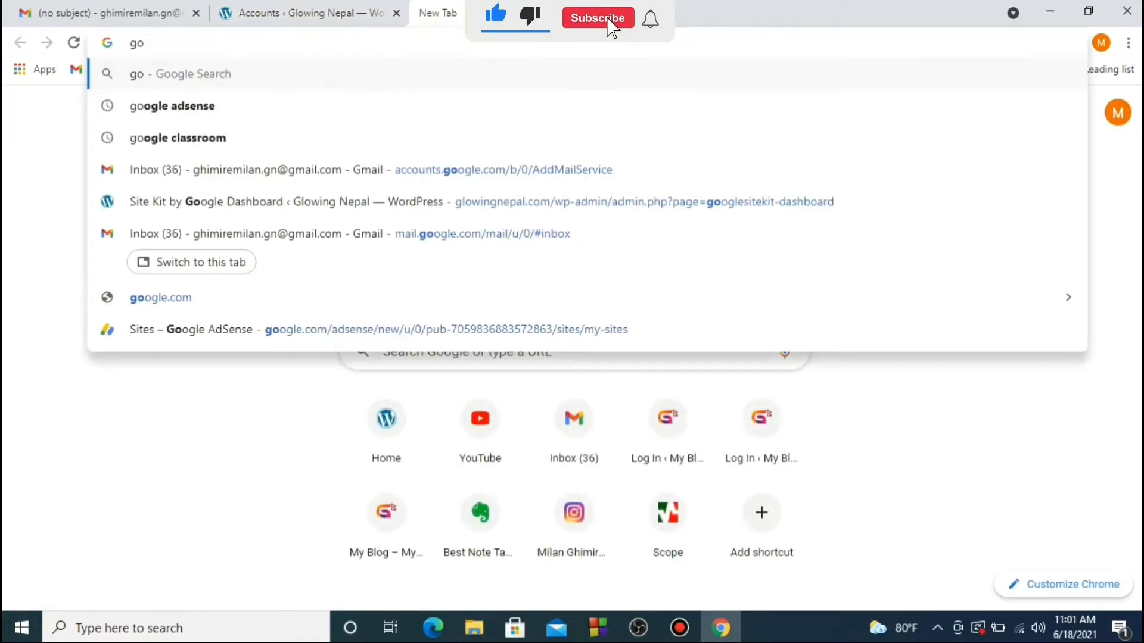
{"action": "key", "text": "Return"}
{"action": "scroll", "coordinate": [428, 357], "scroll_direction": "down", "scroll_amount": 15}
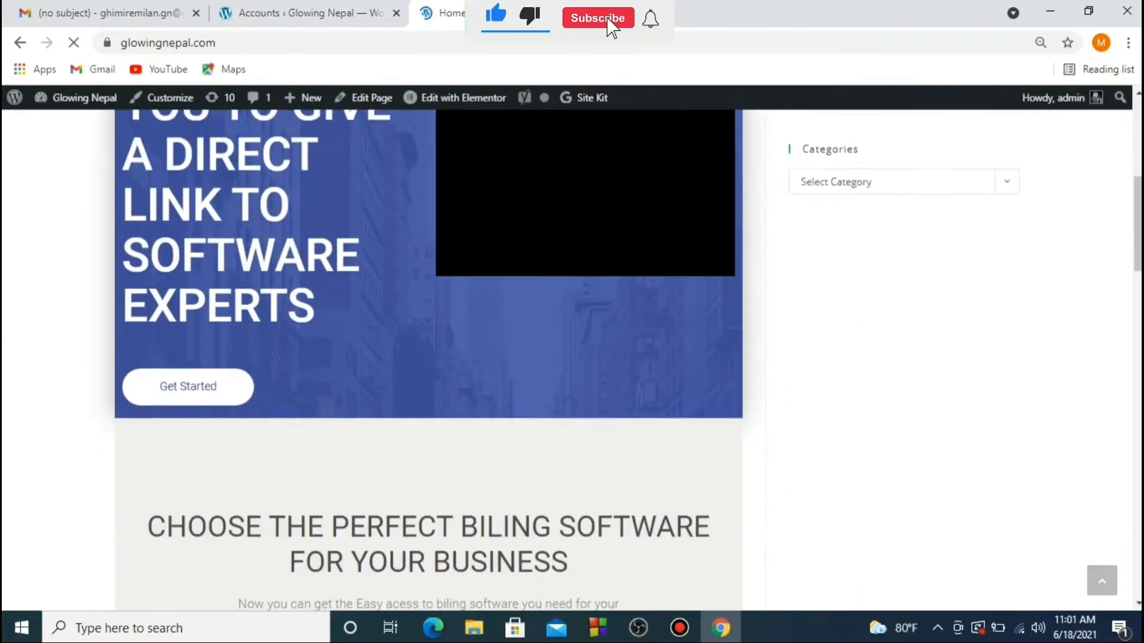
{"action": "scroll", "coordinate": [429, 357], "scroll_direction": "up", "scroll_amount": 20}
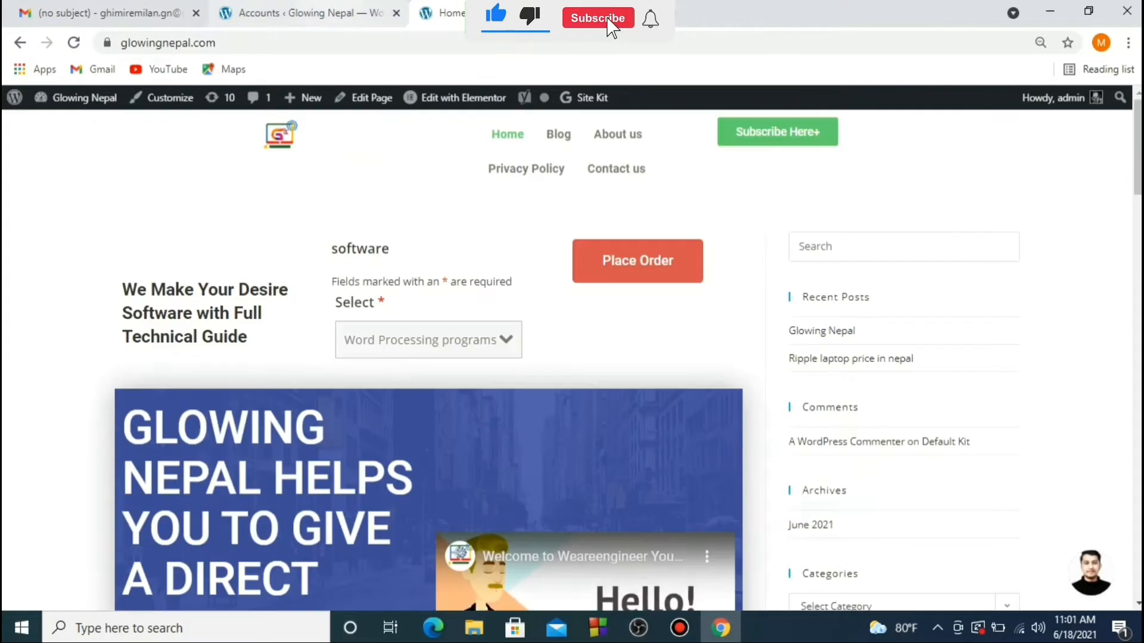
Return to Social Feed Gallery and start a new feed with the Carousel layout.
{"action": "left_click", "coordinate": [310, 13]}
{"action": "left_click", "coordinate": [364, 303]}
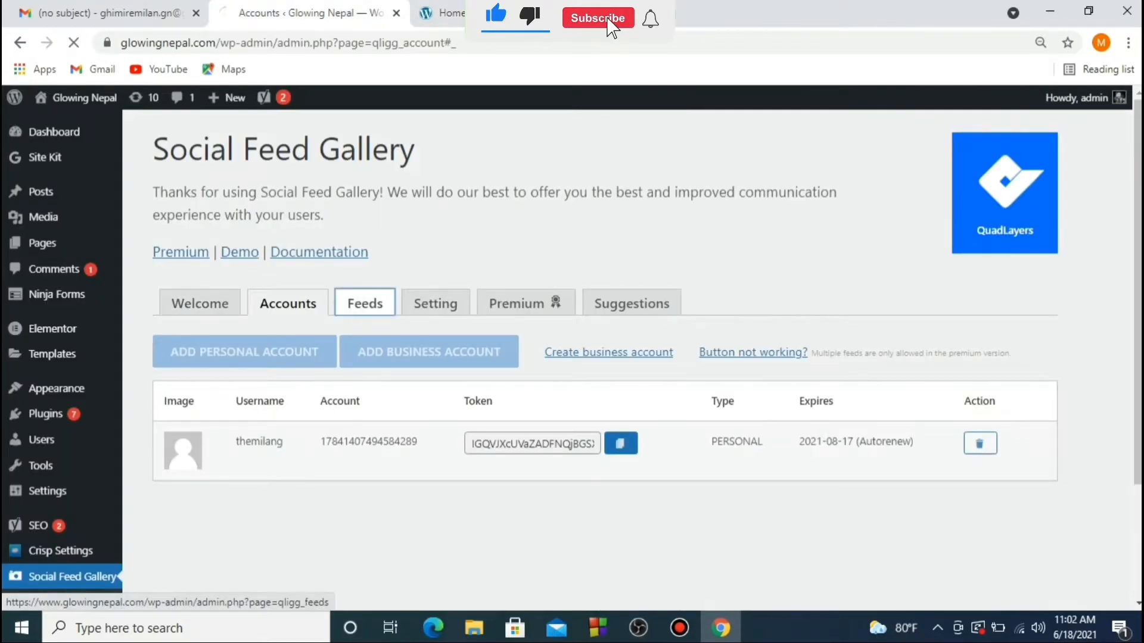
{"action": "left_click", "coordinate": [176, 354]}
{"action": "left_click", "coordinate": [569, 417]}
Set the carousel feed's limit to 4 images and save the feed.
{"action": "scroll", "coordinate": [643, 381], "scroll_direction": "down", "scroll_amount": 2}
{"action": "left_click", "coordinate": [491, 488]}
{"action": "key", "text": "BackSpace"}
{"action": "key", "text": "BackSpace"}
{"action": "type", "text": "3"}
{"action": "scroll", "coordinate": [644, 381], "scroll_direction": "up", "scroll_amount": 1}
{"action": "scroll", "coordinate": [643, 381], "scroll_direction": "down", "scroll_amount": 1}
{"action": "key", "text": "BackSpace"}
{"action": "type", "text": "4"}
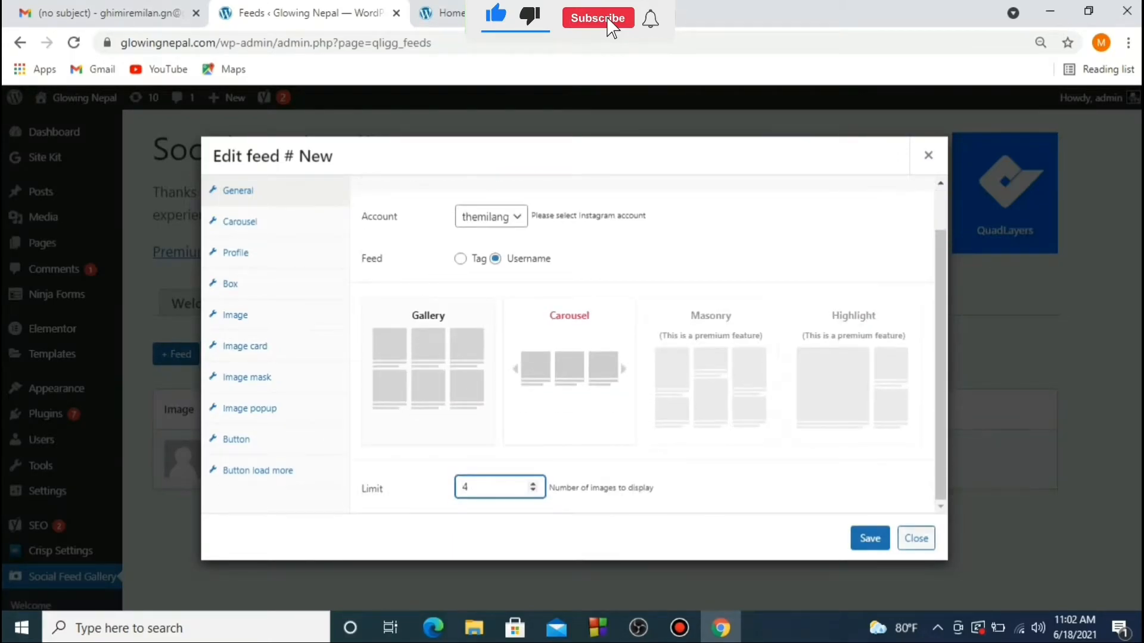
{"action": "left_click", "coordinate": [869, 539]}
Copy the carousel feed's shortcode and open the site's home page in the WordPress block editor.
{"action": "scroll", "coordinate": [604, 358], "scroll_direction": "down", "scroll_amount": 3}
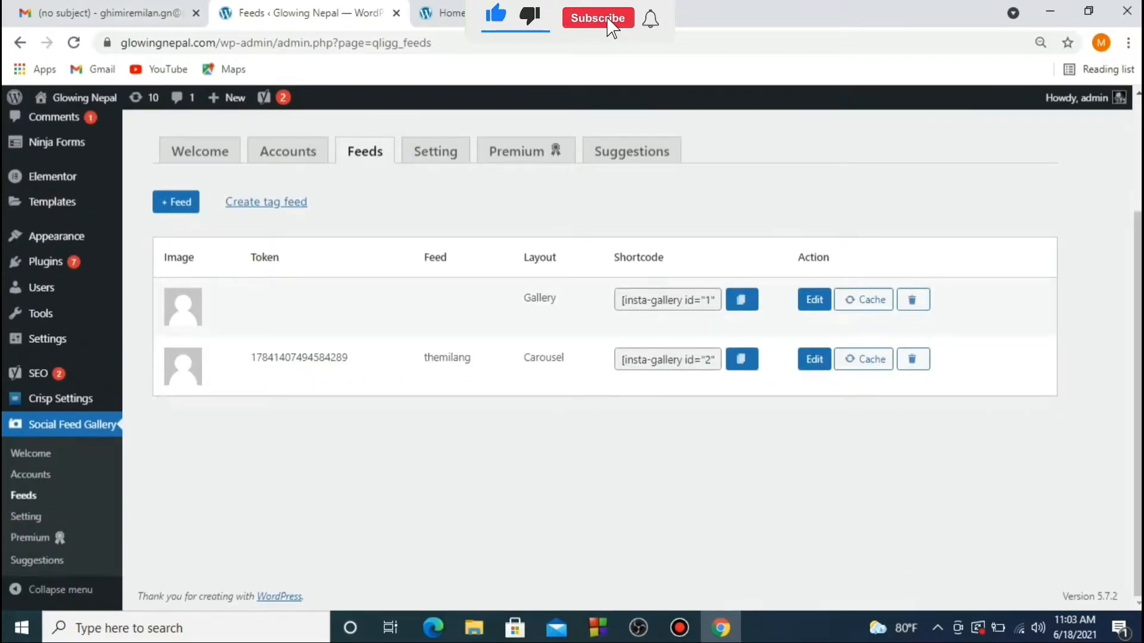
{"action": "left_click", "coordinate": [741, 359]}
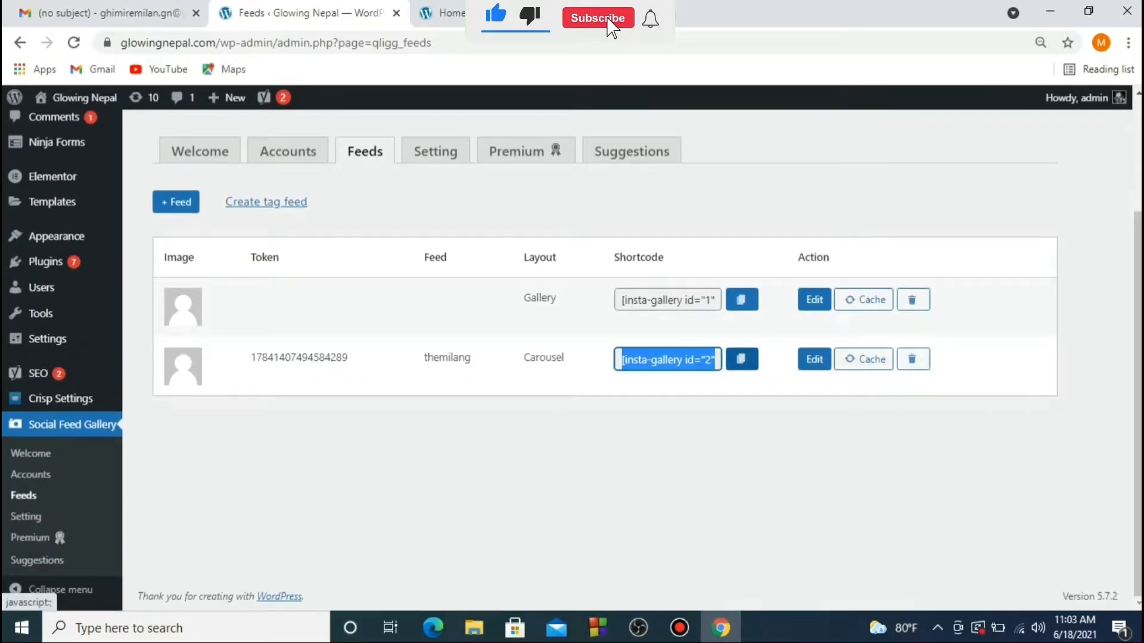
{"action": "left_click", "coordinate": [449, 13]}
{"action": "scroll", "coordinate": [465, 357], "scroll_direction": "down", "scroll_amount": 7}
{"action": "scroll", "coordinate": [464, 358], "scroll_direction": "up", "scroll_amount": 7}
{"action": "left_click", "coordinate": [364, 97]}
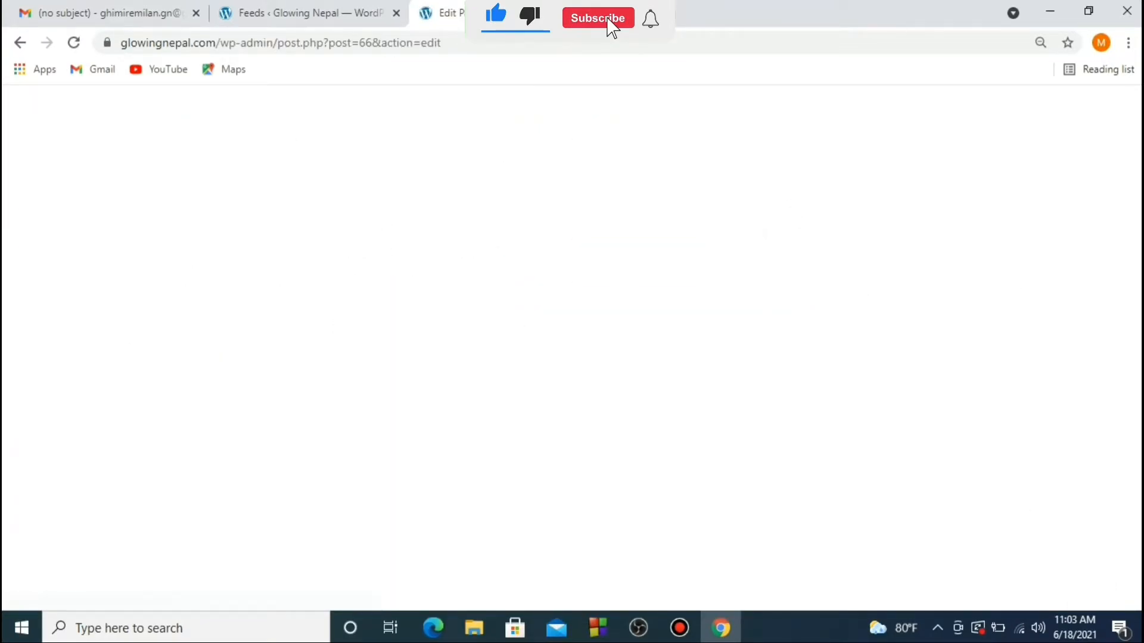
{"action": "left_click", "coordinate": [321, 109]}
{"action": "left_click", "coordinate": [644, 401]}
Add a Shortcode block at the end of the page and paste [insta-gallery id="2"] into it.
{"action": "scroll", "coordinate": [572, 358], "scroll_direction": "down", "scroll_amount": 15}
{"action": "scroll", "coordinate": [565, 358], "scroll_direction": "up", "scroll_amount": 10}
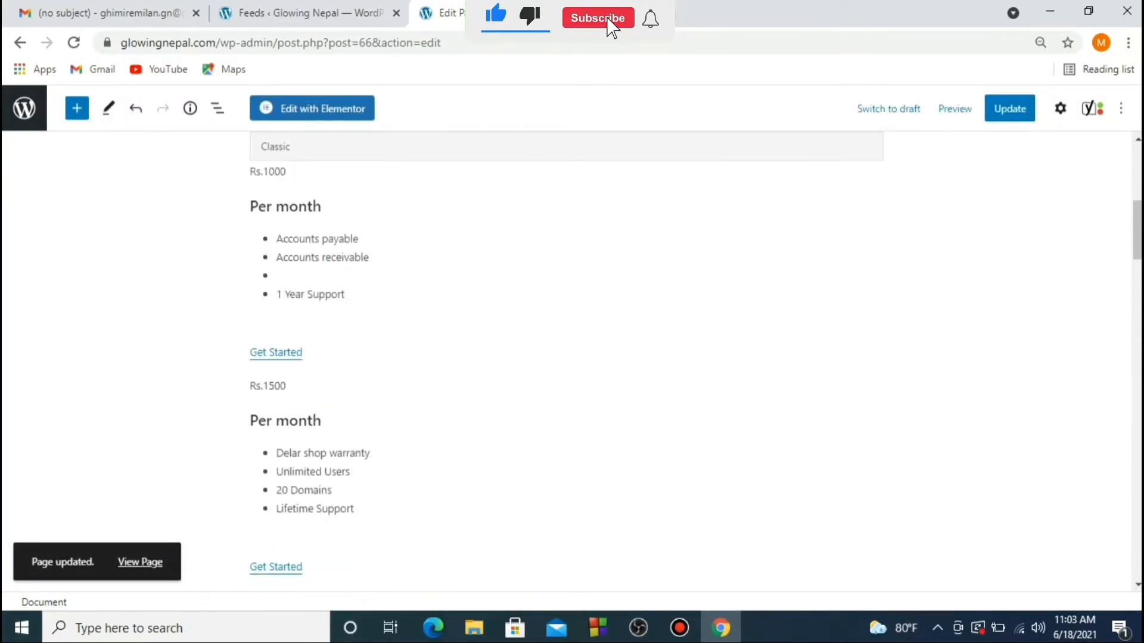
{"action": "scroll", "coordinate": [566, 357], "scroll_direction": "down", "scroll_amount": 20}
{"action": "left_click", "coordinate": [868, 357]}
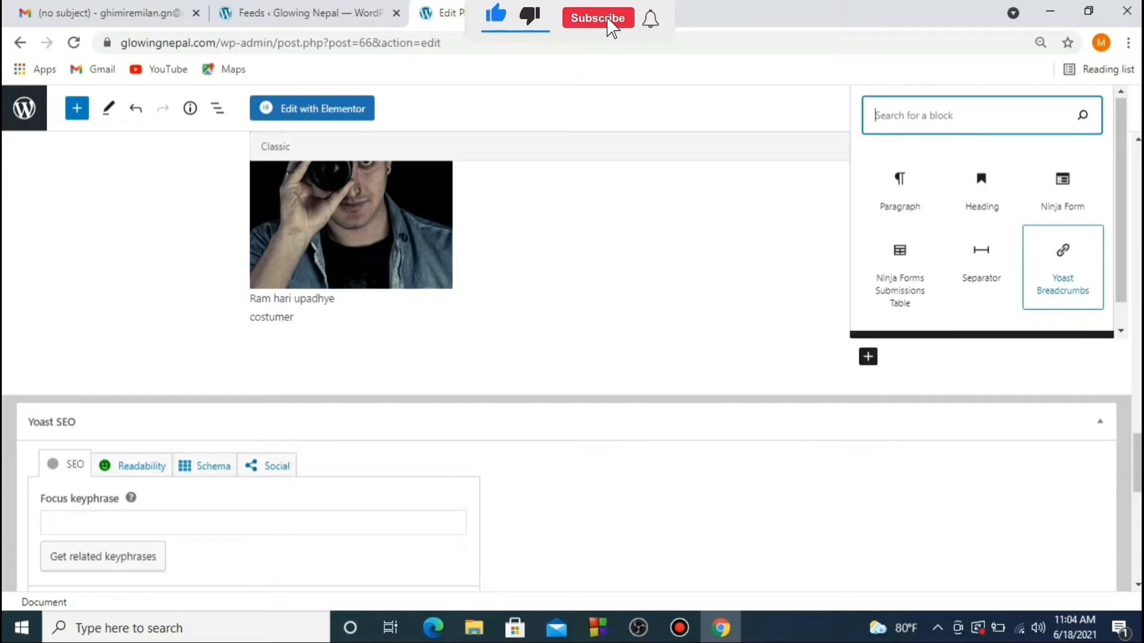
{"action": "type", "text": "sho"}
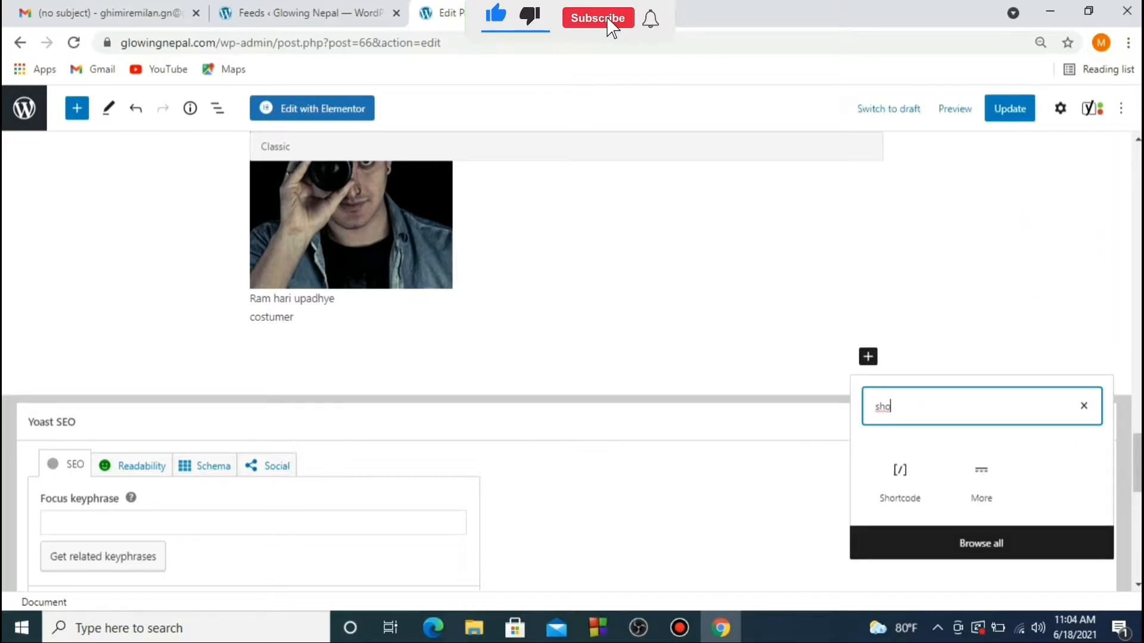
{"action": "key", "text": "Down"}
{"action": "key", "text": "Return"}
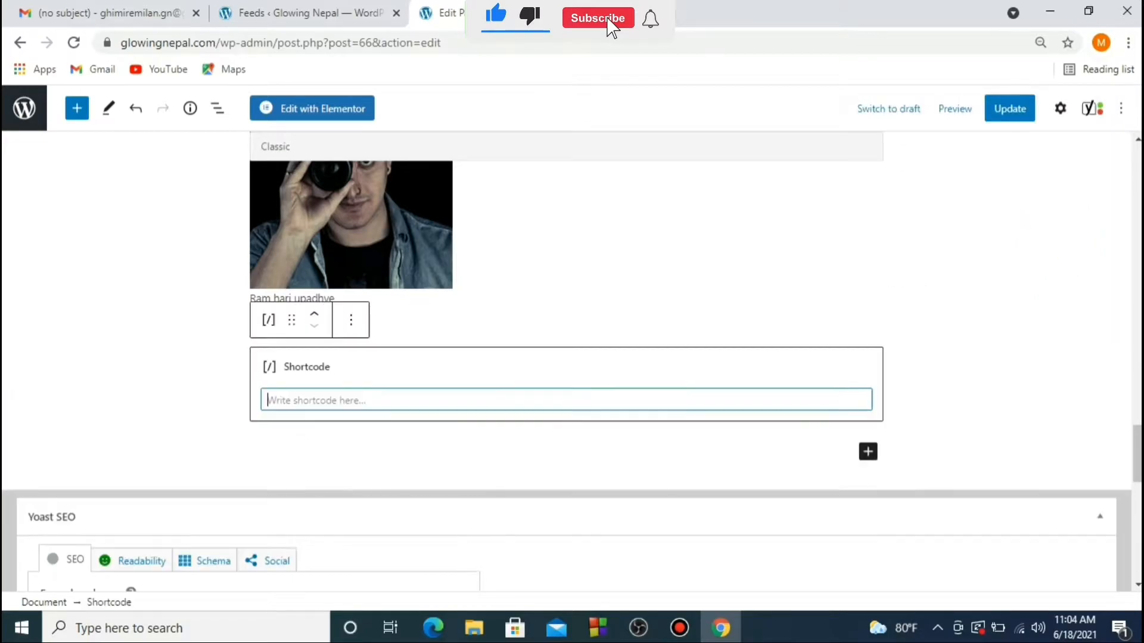
{"action": "right_click", "coordinate": [564, 394]}
{"action": "left_click", "coordinate": [596, 265]}
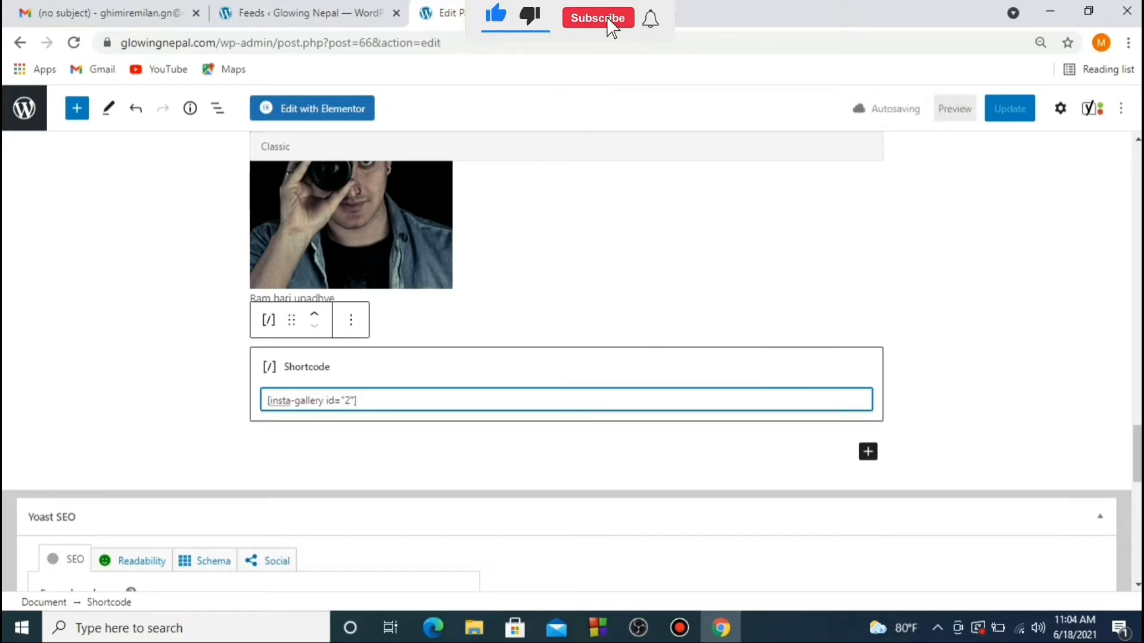
Add an empty Heading block below the shortcode block and update the page.
{"action": "scroll", "coordinate": [566, 369], "scroll_direction": "down", "scroll_amount": 1}
{"action": "left_click", "coordinate": [868, 369]}
{"action": "left_click", "coordinate": [981, 189]}
{"action": "key", "text": "ctrl+s"}
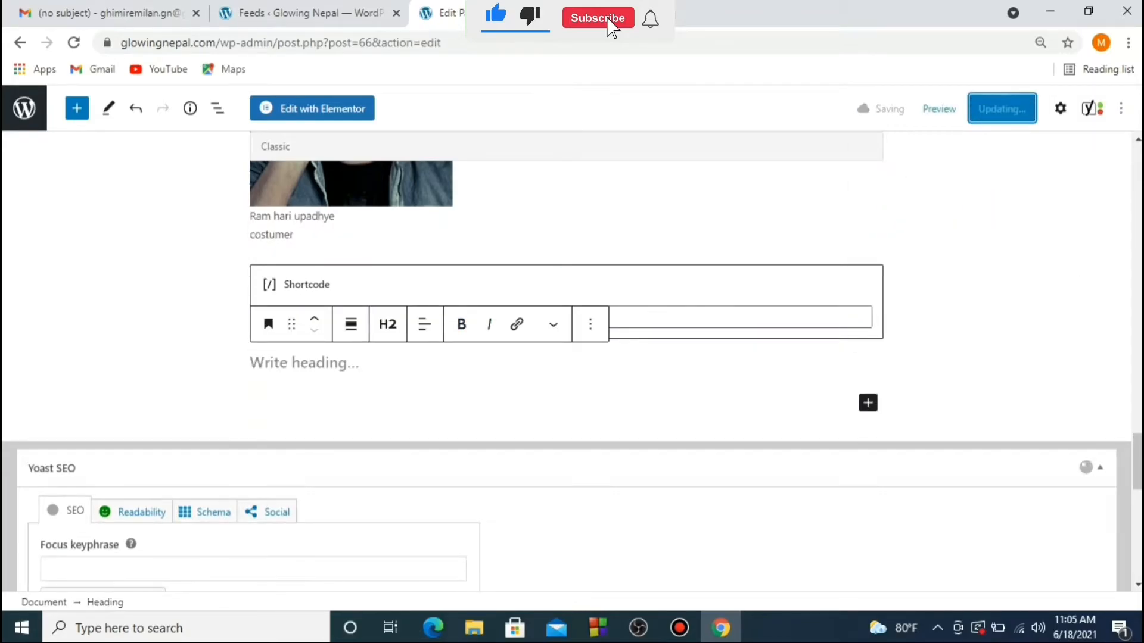
Open the Glowing Nepal site in a new tab through a Google search and check the lower part of its home page.
{"action": "key", "text": "ctrl+t"}
{"action": "left_click", "coordinate": [381, 42]}
{"action": "left_click", "coordinate": [191, 76]}
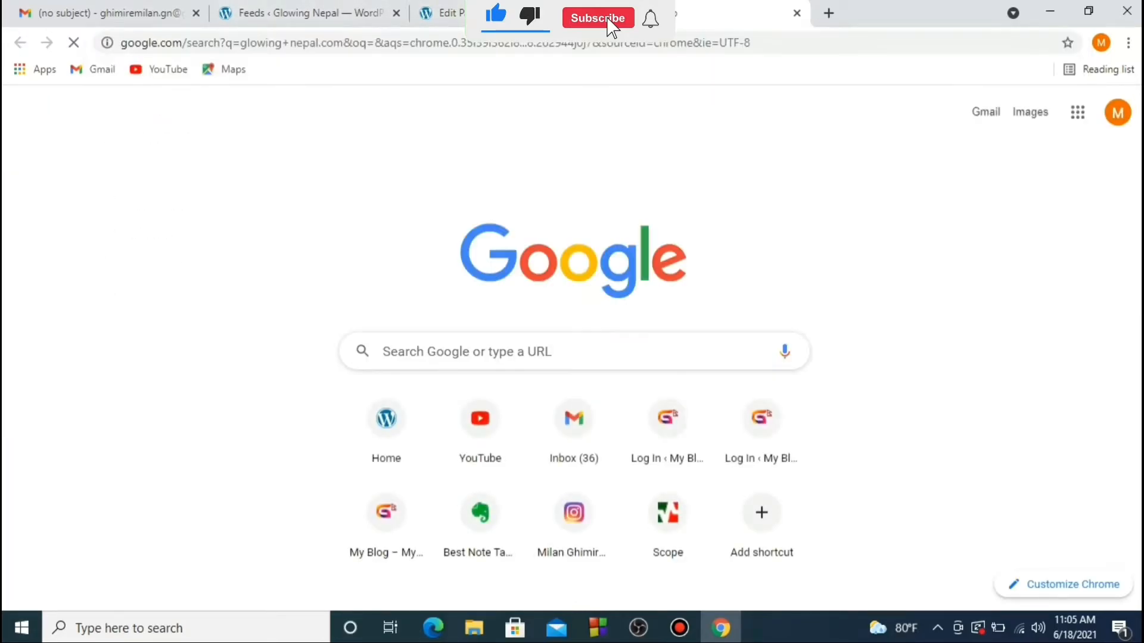
{"action": "left_click", "coordinate": [266, 271]}
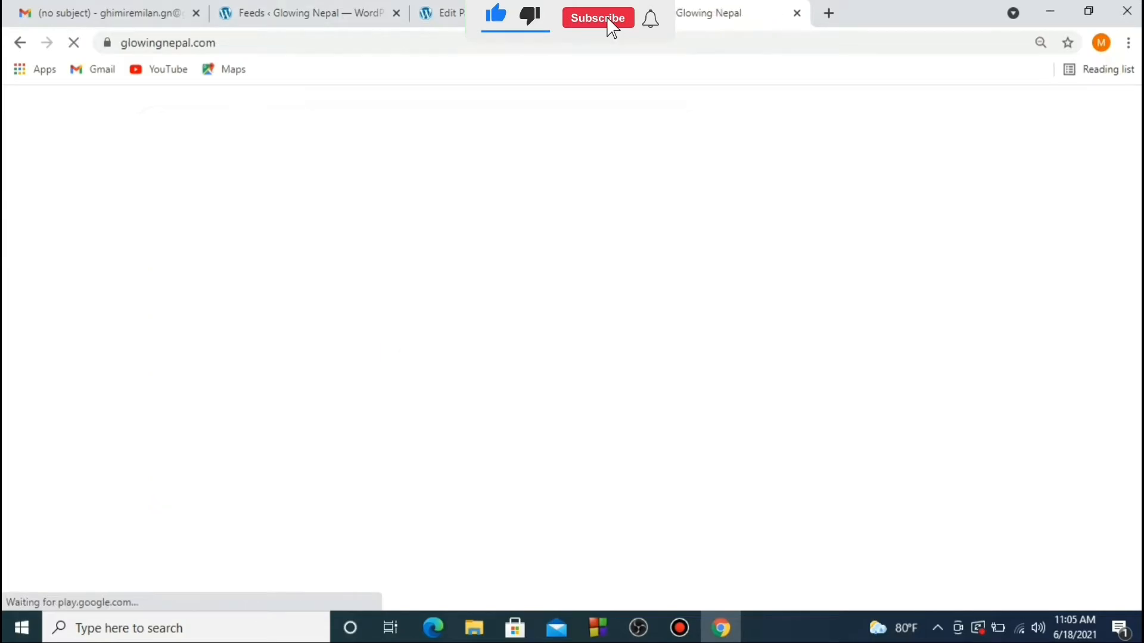
{"action": "scroll", "coordinate": [429, 357], "scroll_direction": "down", "scroll_amount": 20}
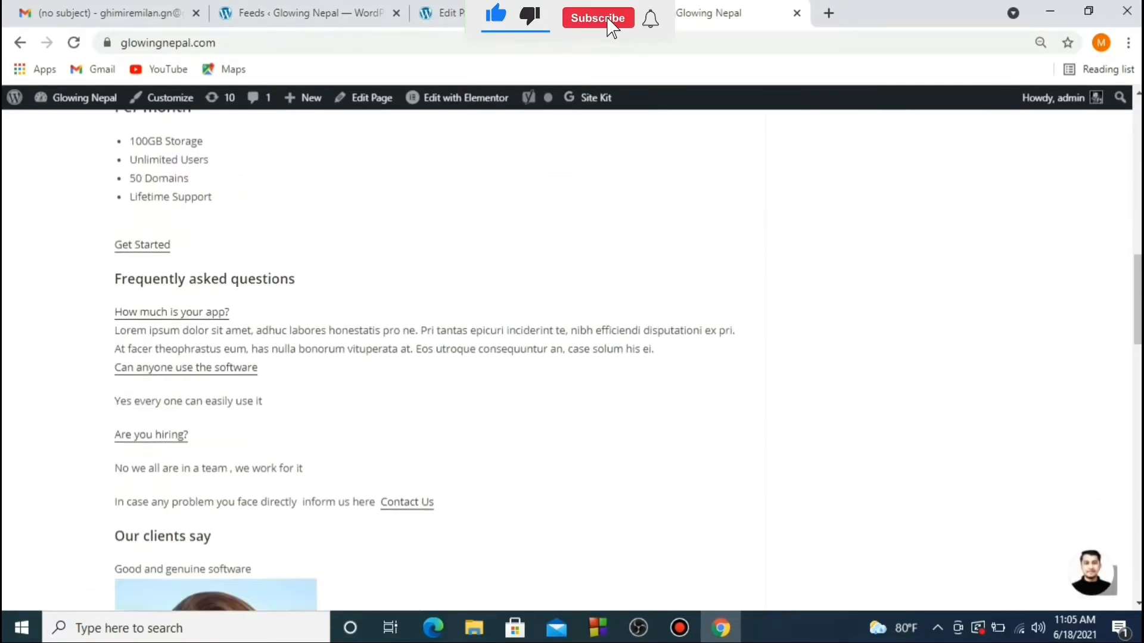
{"action": "scroll", "coordinate": [554, 467], "scroll_direction": "up", "scroll_amount": 3}
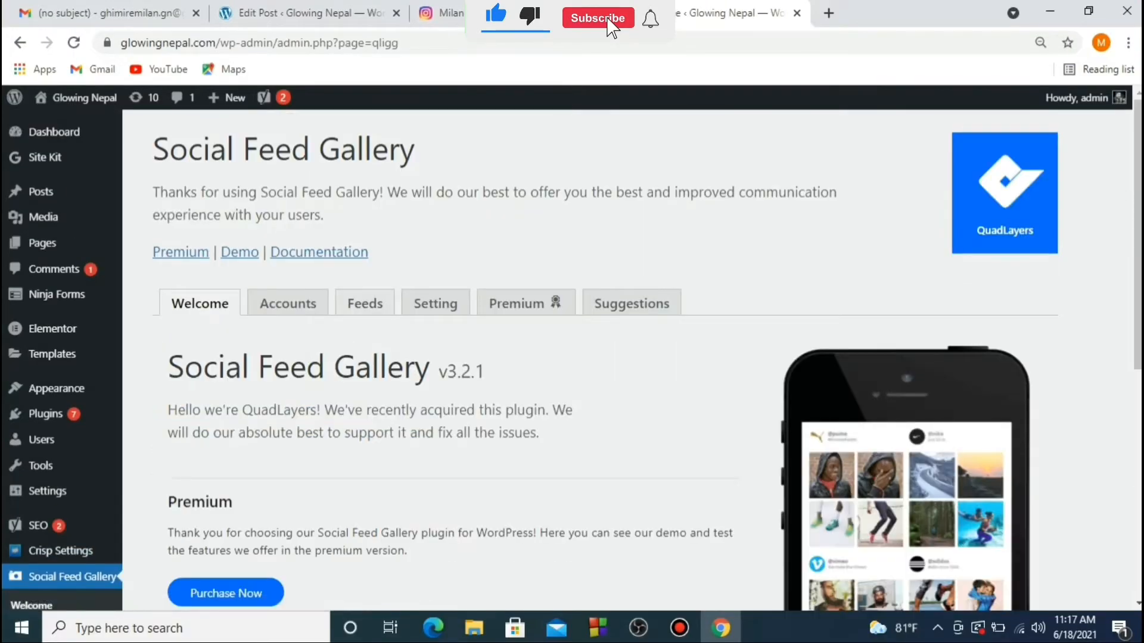
Create a Gallery-layout username feed for the connected Instagram account with an image limit of 9, and copy its shortcode.
{"action": "left_click", "coordinate": [364, 303]}
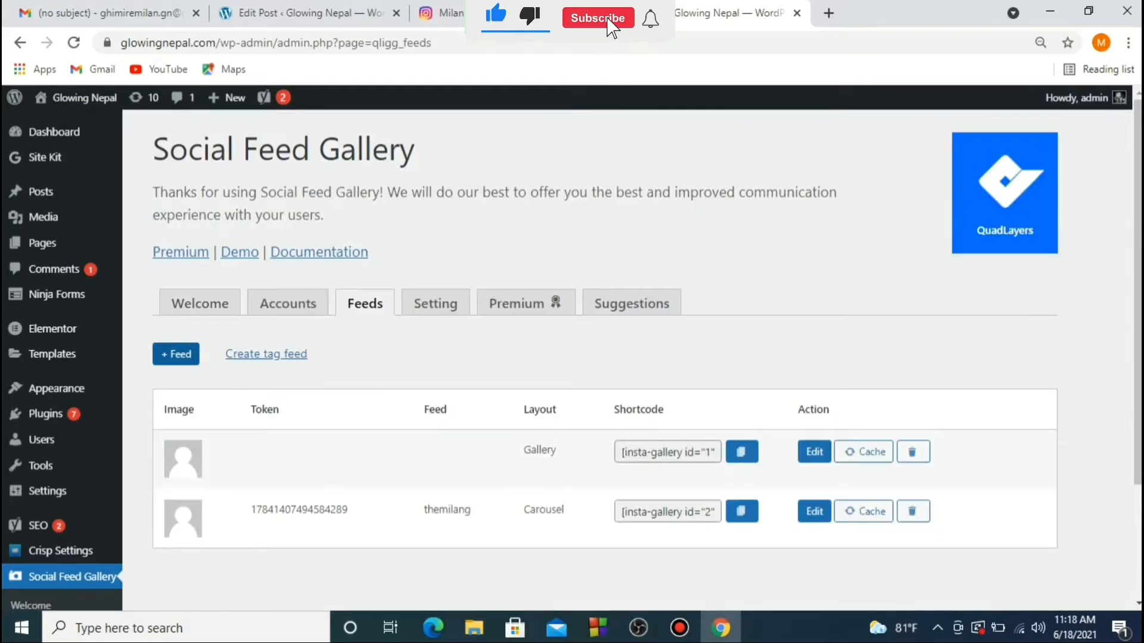
{"action": "left_click", "coordinate": [177, 355]}
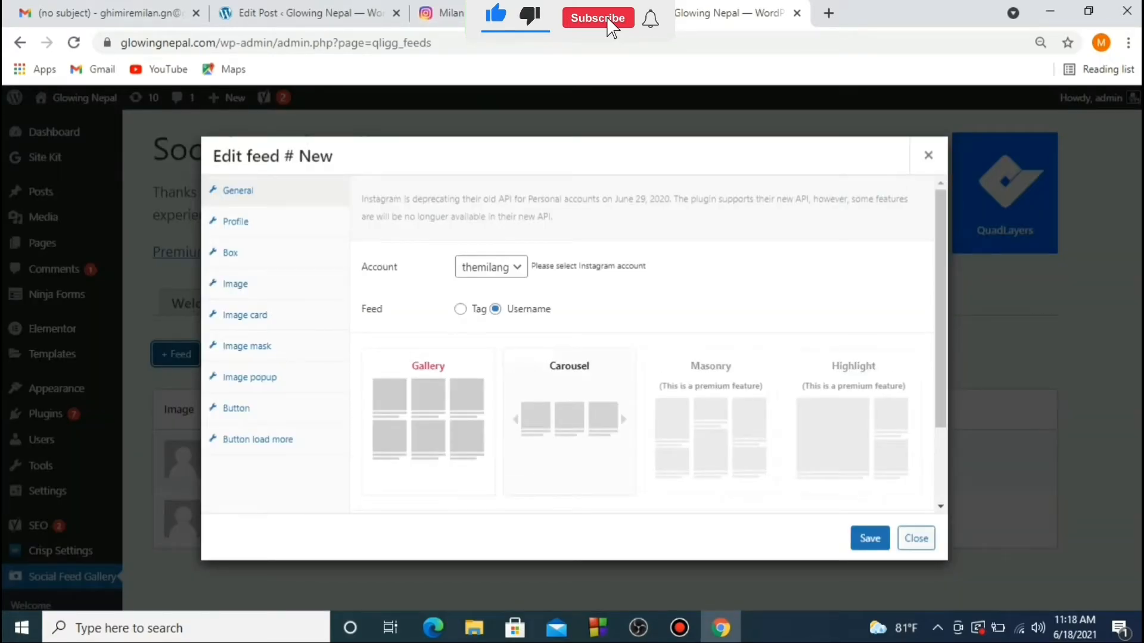
{"action": "scroll", "coordinate": [643, 343], "scroll_direction": "down", "scroll_amount": 2}
{"action": "left_click", "coordinate": [494, 434]}
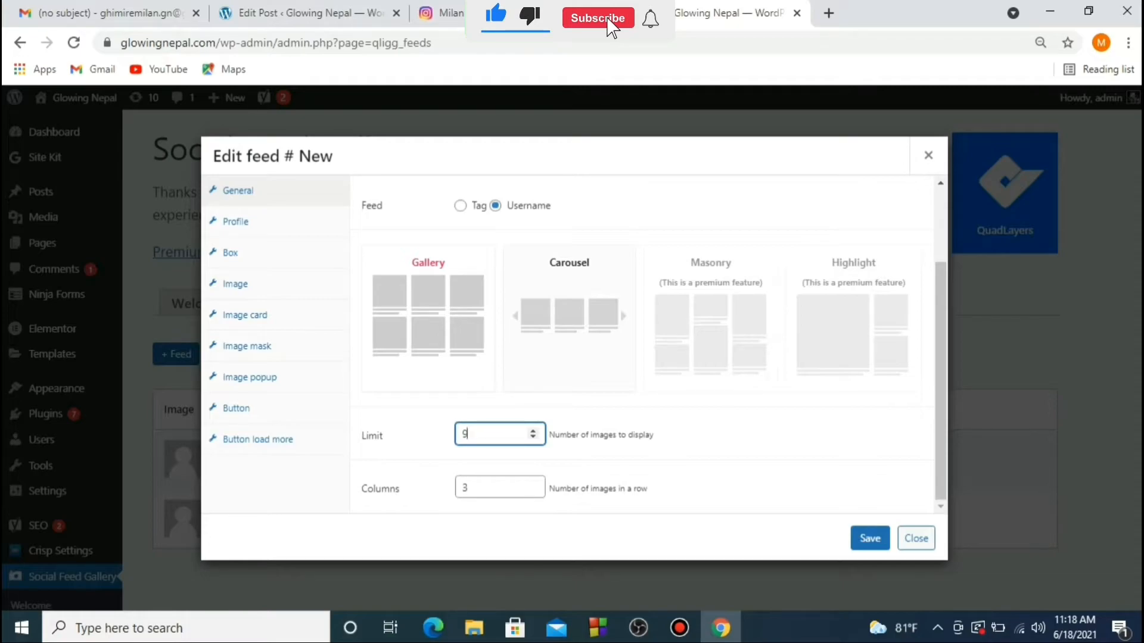
{"action": "left_click", "coordinate": [870, 539]}
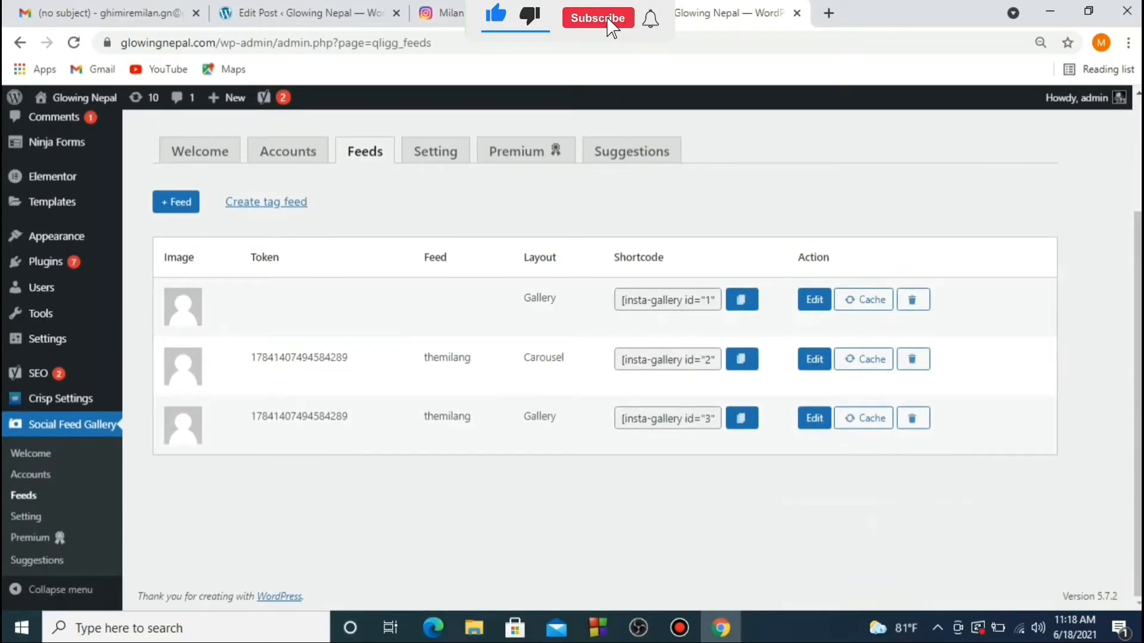
{"action": "left_click", "coordinate": [742, 418]}
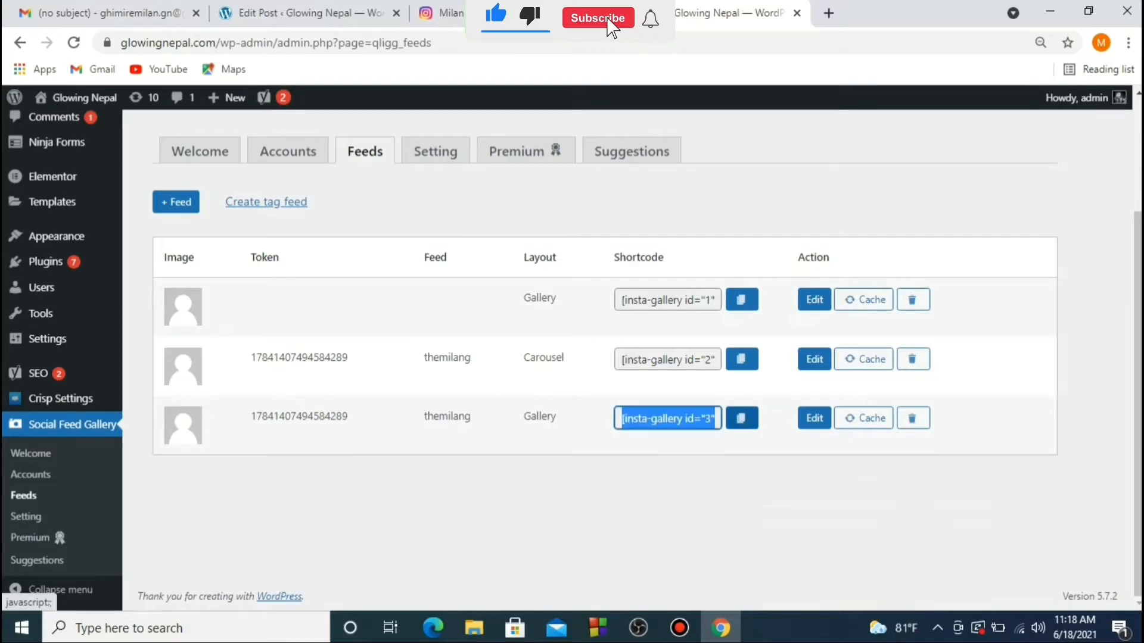
Add the Social Feed Gallery widget to the Default Sidebar, directly below the Search widget.
{"action": "mouse_move", "coordinate": [57, 237]}
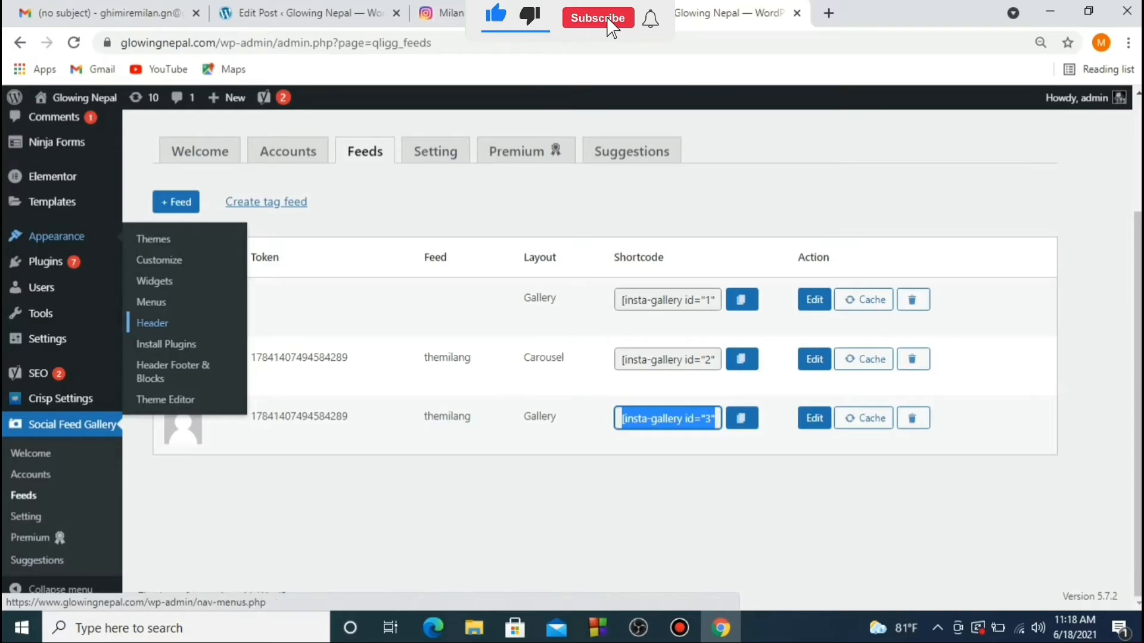
{"action": "left_click", "coordinate": [154, 281]}
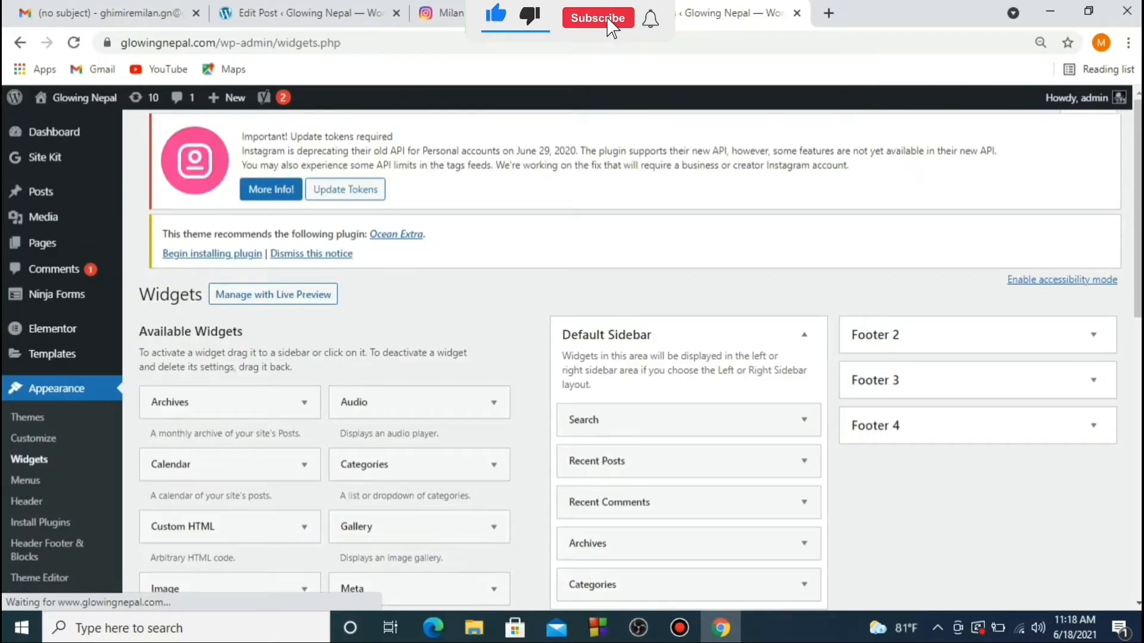
{"action": "scroll", "coordinate": [572, 358], "scroll_direction": "down", "scroll_amount": 5}
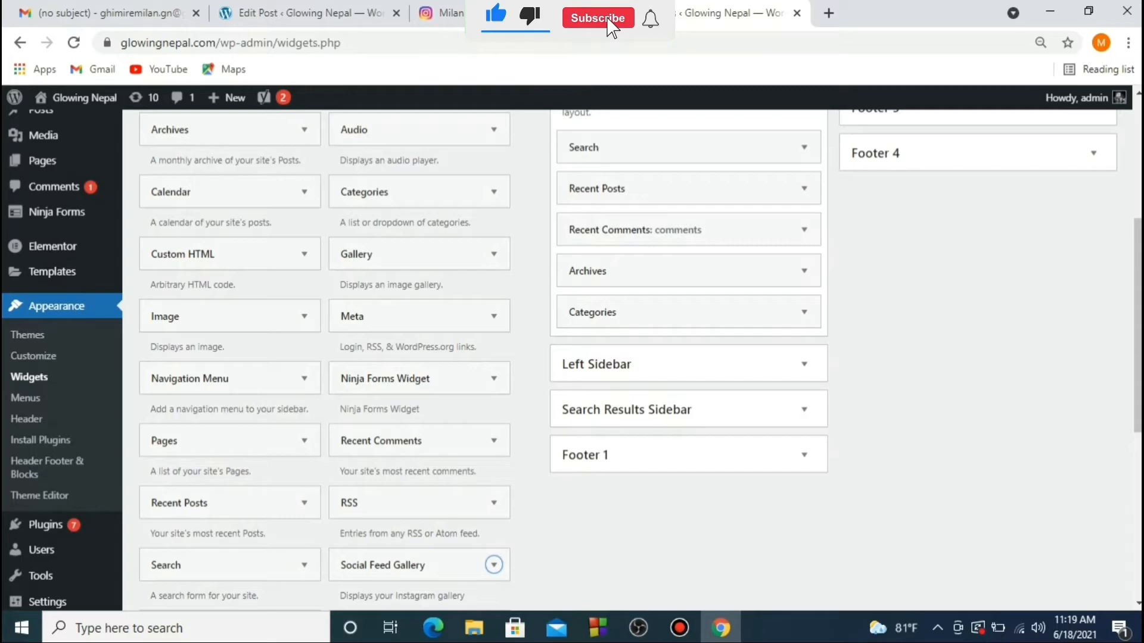
{"action": "left_click_drag", "start_coordinate": [411, 565], "coordinate": [650, 189]}
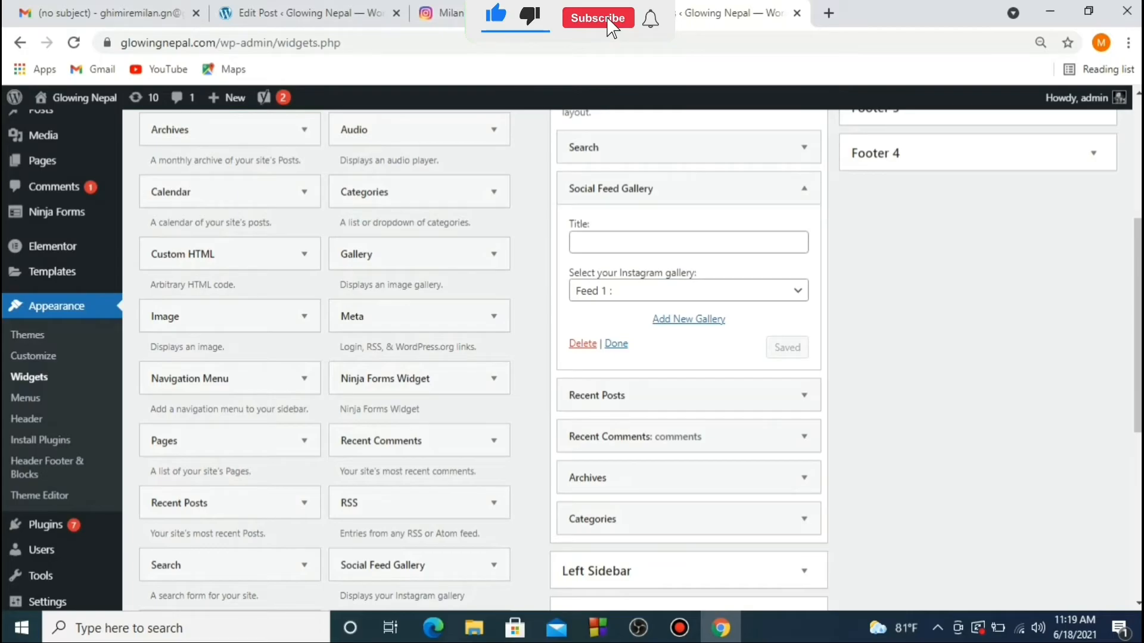
{"action": "left_click", "coordinate": [688, 242]}
{"action": "type", "text": "i"}
{"action": "key", "text": "BackSpace"}
{"action": "type", "text": "@"}
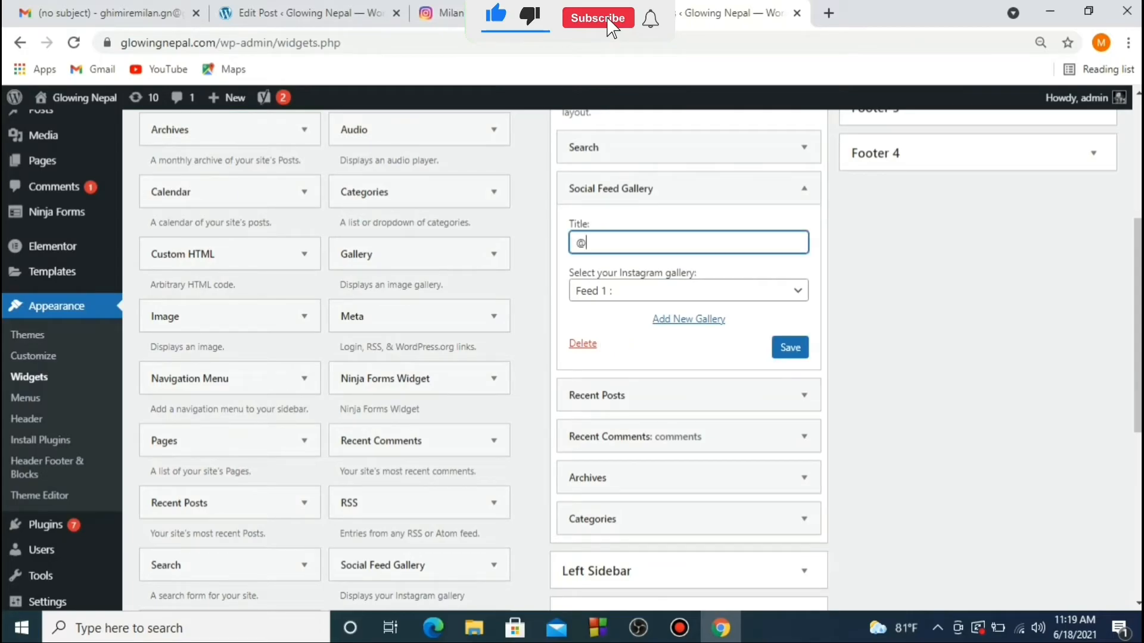
{"action": "type", "text": "themilang"}
{"action": "left_click", "coordinate": [688, 291]}
{"action": "left_click", "coordinate": [688, 340]}
{"action": "left_click", "coordinate": [790, 347]}
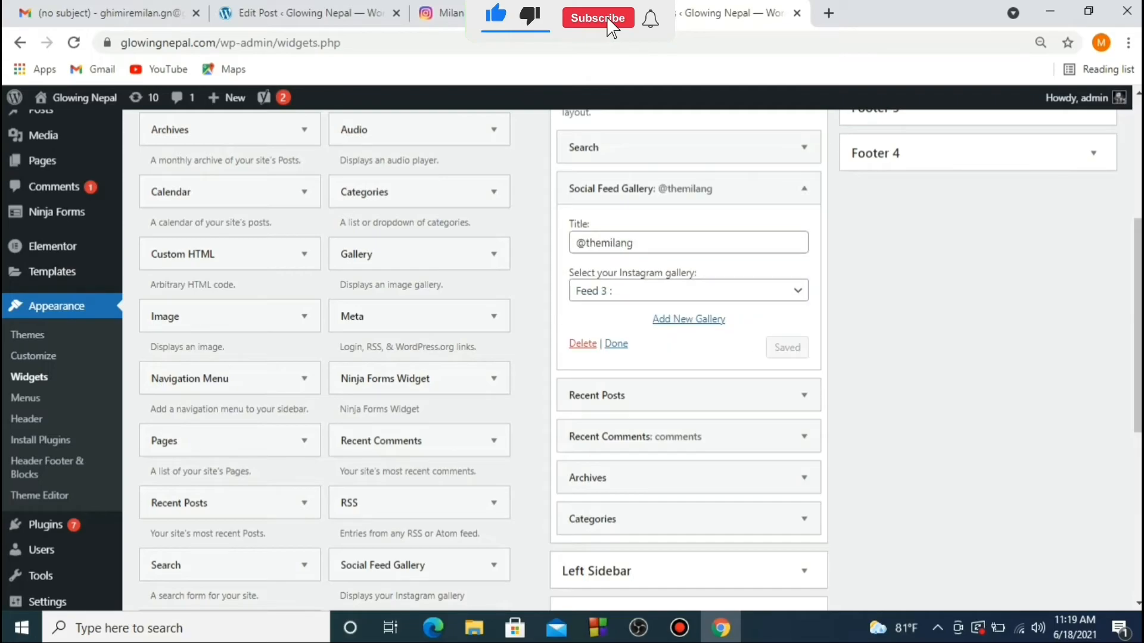
{"action": "left_click", "coordinate": [616, 344]}
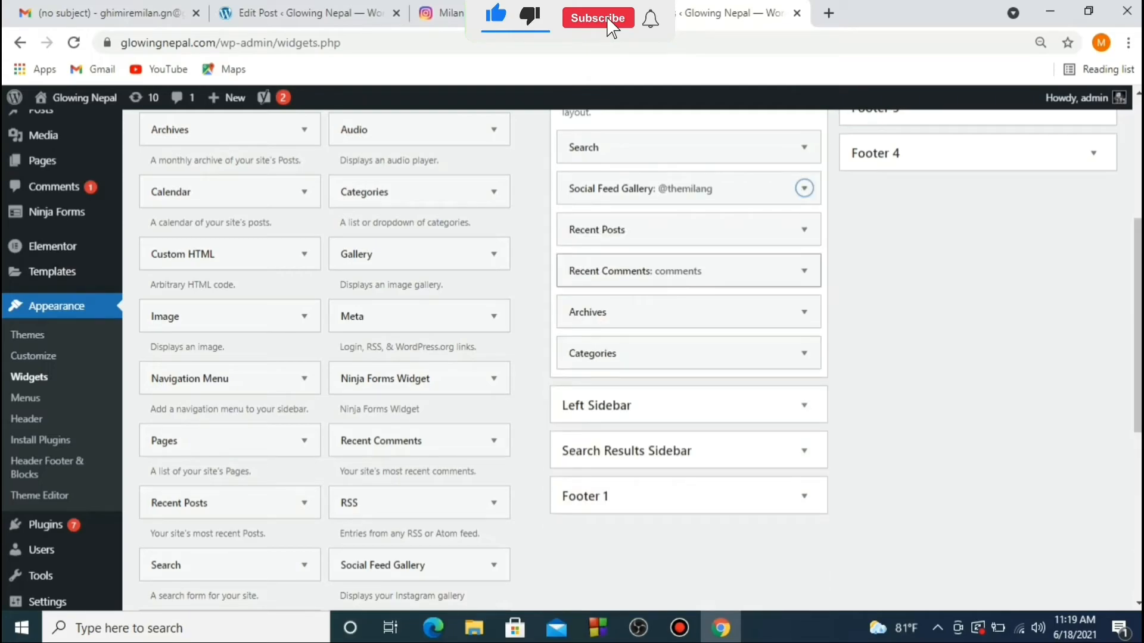
Open the Glowing Nepal home page in a new tab and check the Instagram gallery in its sidebar.
{"action": "left_click", "coordinate": [828, 13]}
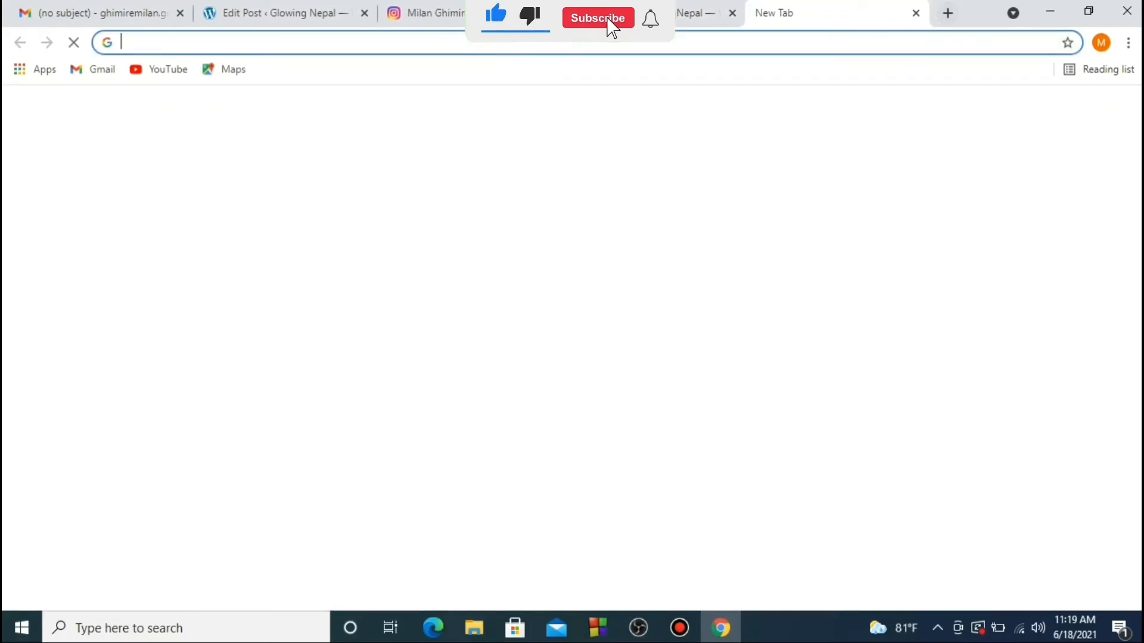
{"action": "key", "text": "Down"}
{"action": "key", "text": "Down"}
{"action": "key", "text": "Return"}
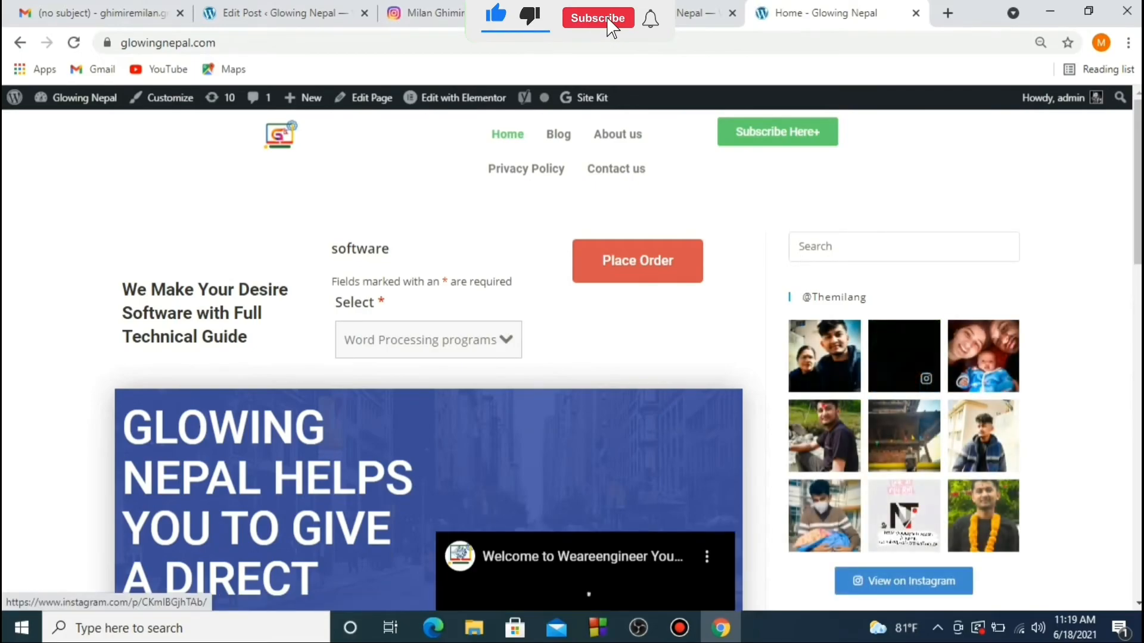
{"action": "scroll", "coordinate": [572, 358], "scroll_direction": "down", "scroll_amount": 3}
{"action": "scroll", "coordinate": [572, 358], "scroll_direction": "up", "scroll_amount": 2}
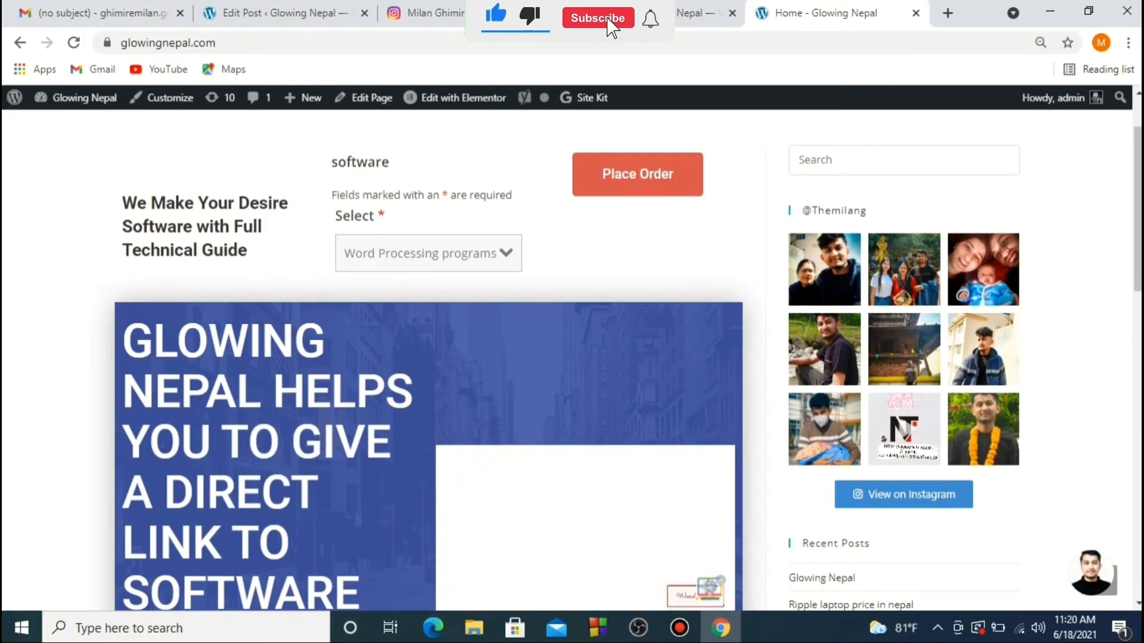
{"action": "scroll", "coordinate": [572, 357], "scroll_direction": "up", "scroll_amount": 1}
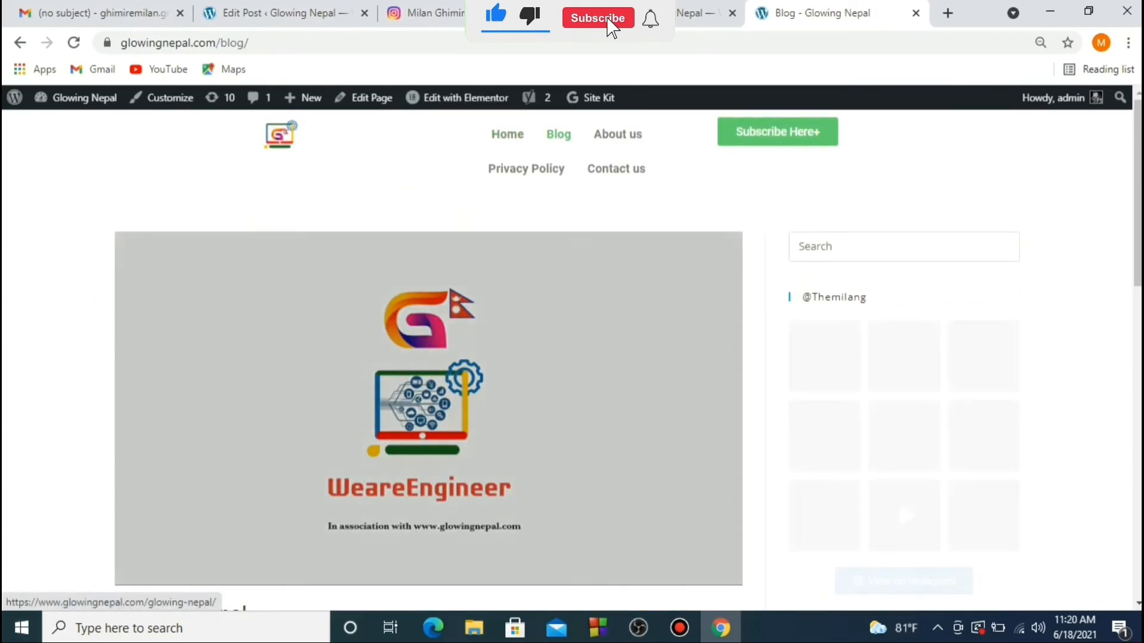
Look through the site's Blog page and check the Instagram gallery in its sidebar.
{"action": "scroll", "coordinate": [429, 357], "scroll_direction": "down", "scroll_amount": 4}
{"action": "scroll", "coordinate": [429, 357], "scroll_direction": "down", "scroll_amount": 4}
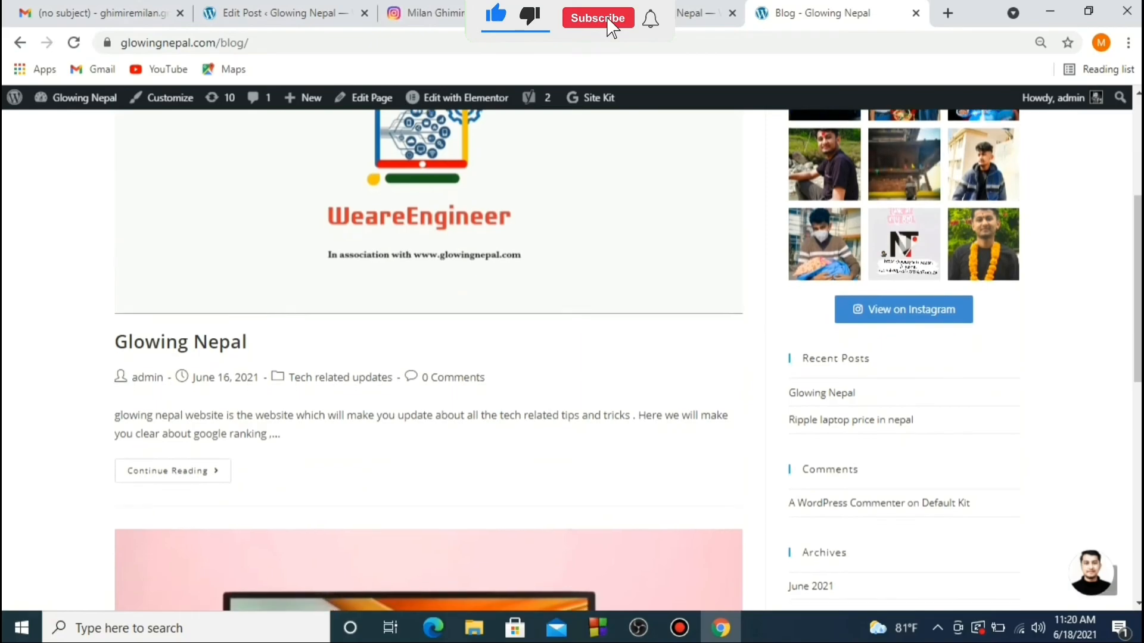
{"action": "scroll", "coordinate": [428, 357], "scroll_direction": "up", "scroll_amount": 7}
{"action": "scroll", "coordinate": [429, 358], "scroll_direction": "down", "scroll_amount": 4}
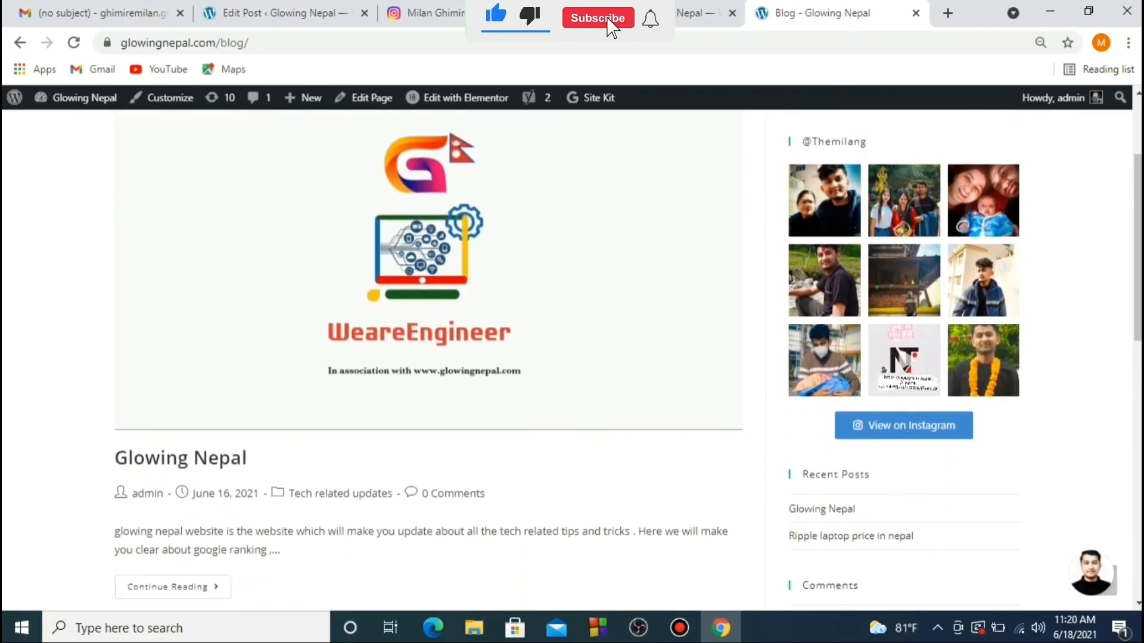
{"action": "scroll", "coordinate": [429, 357], "scroll_direction": "down", "scroll_amount": 8}
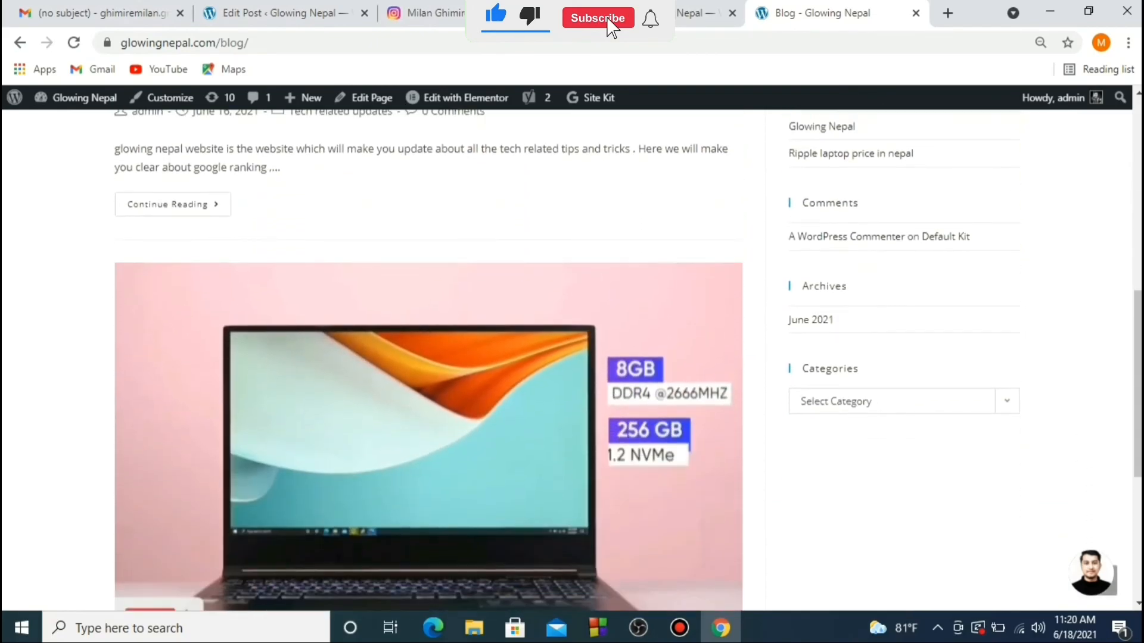
{"action": "scroll", "coordinate": [429, 357], "scroll_direction": "up", "scroll_amount": 15}
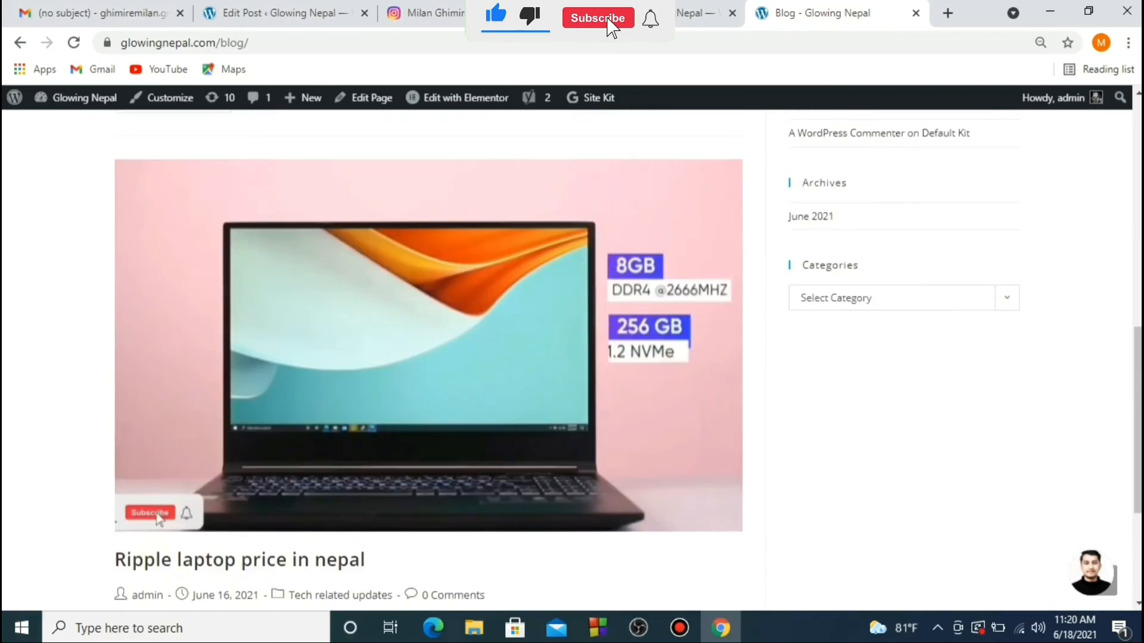